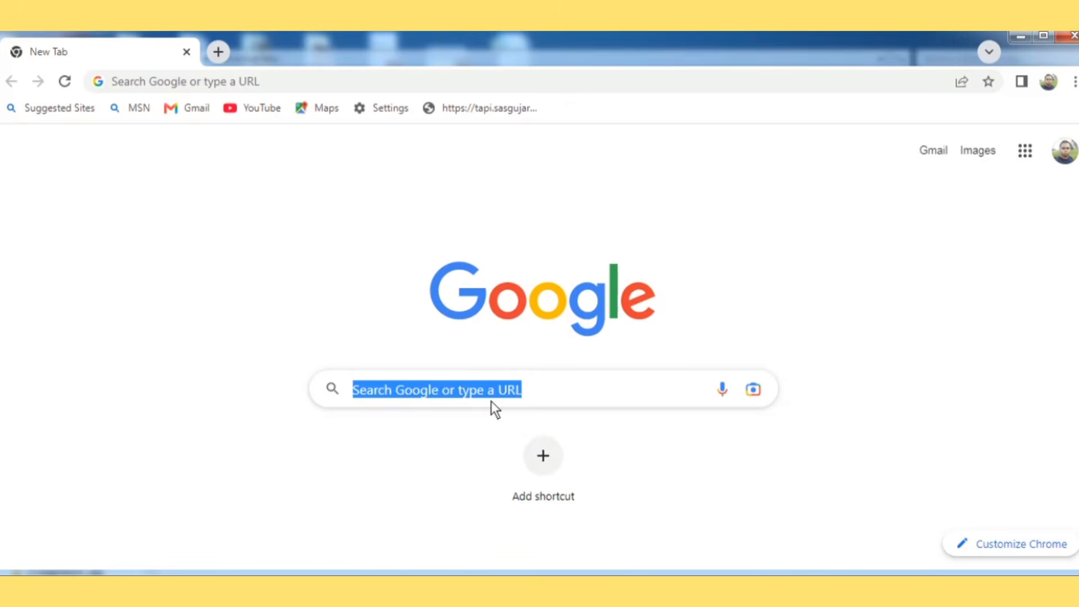
# Step: Search Google for 'ojas gujarat' using the suggestion that appears after typing OJAS
pyautogui.click(534, 383)
pyautogui.write('OJAS')
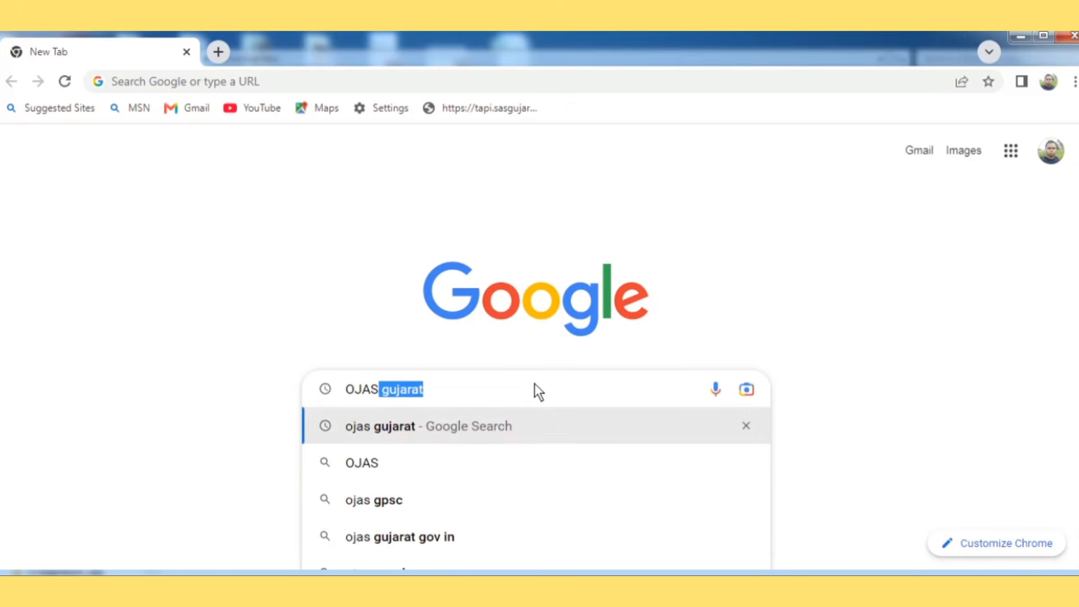
pyautogui.press('Down')
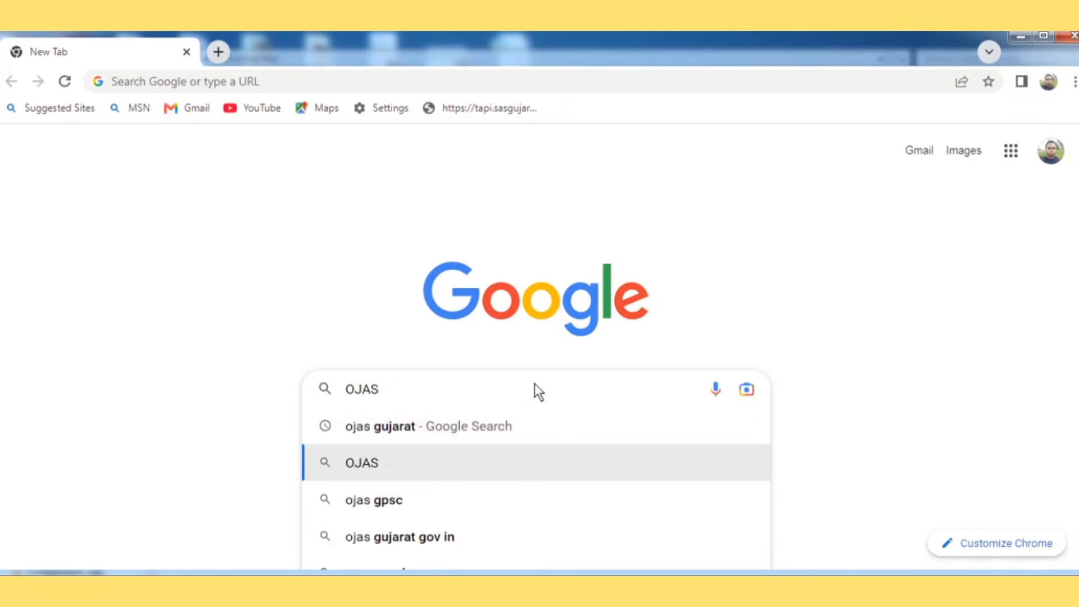
pyautogui.press('Up')
pyautogui.press('Return')
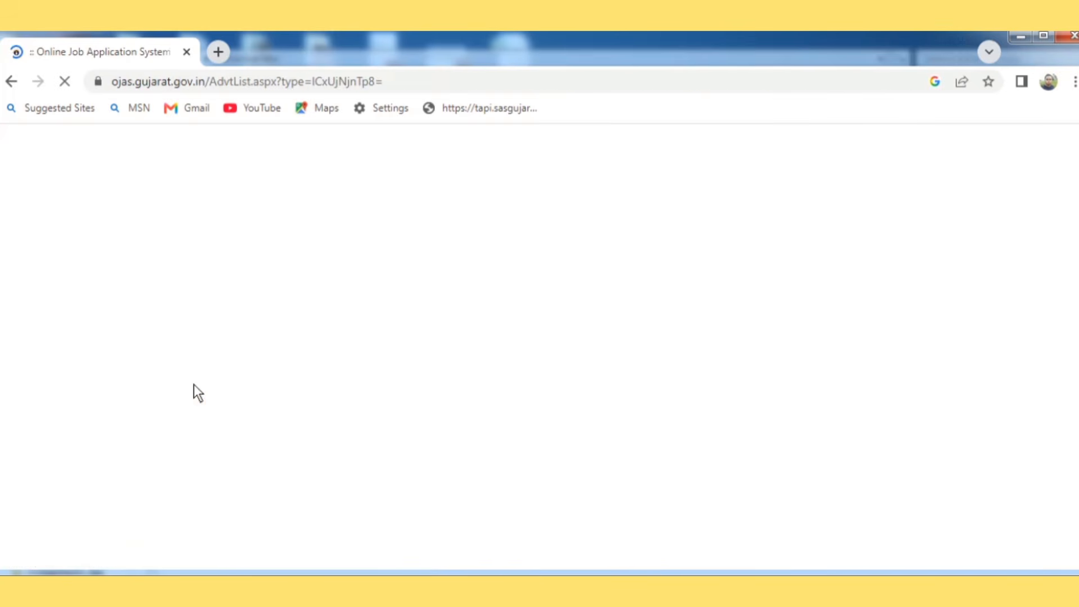
# Step: Filter advertisements to the SEB department, open the HTAT advertisement and apply for it
pyautogui.click(308, 377)
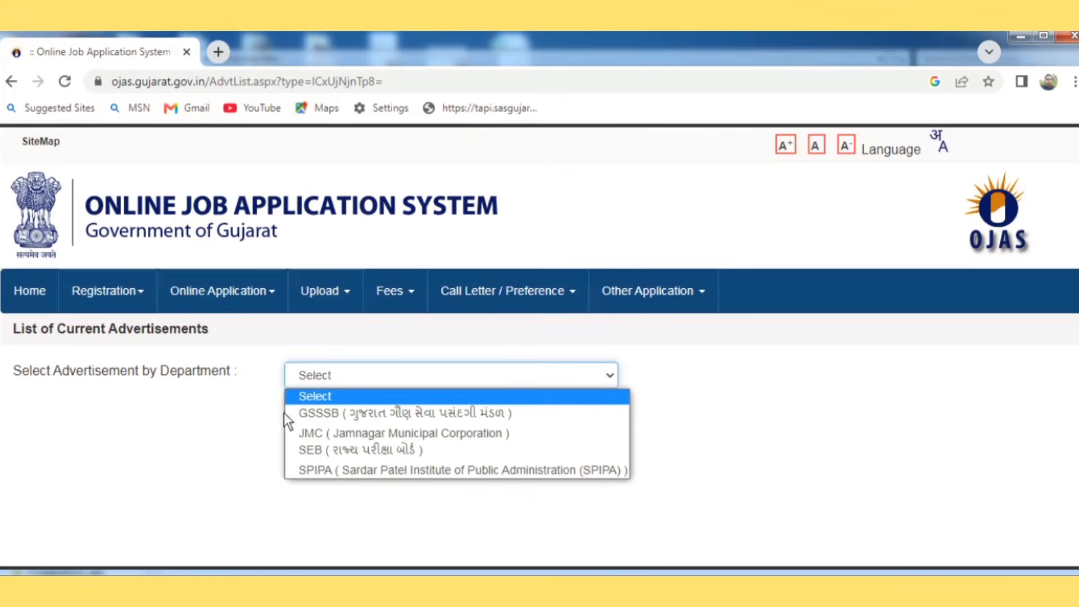
pyautogui.click(316, 447)
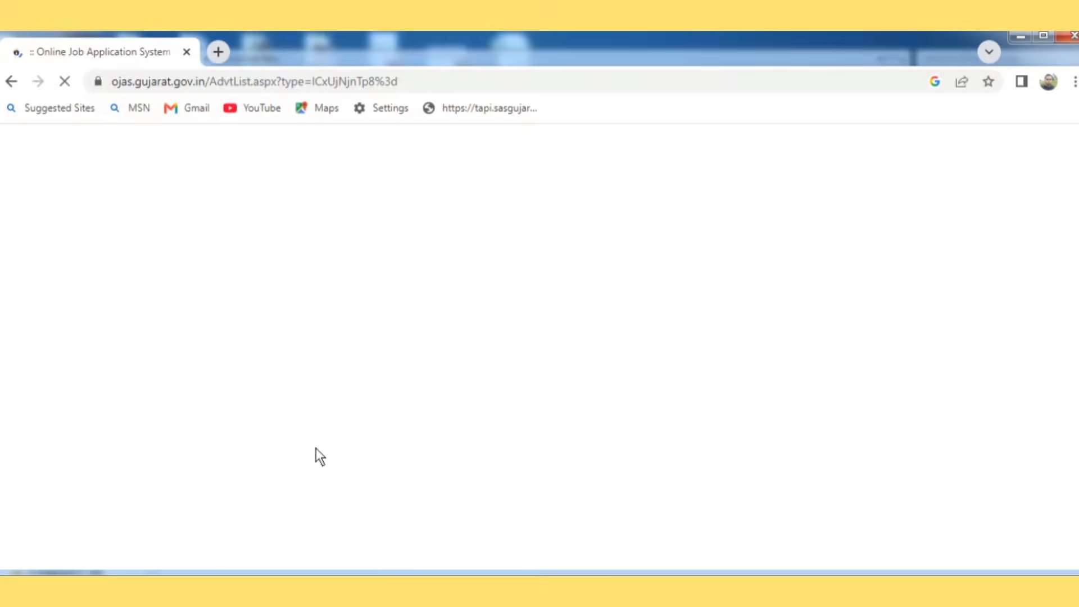
pyautogui.click(999, 478)
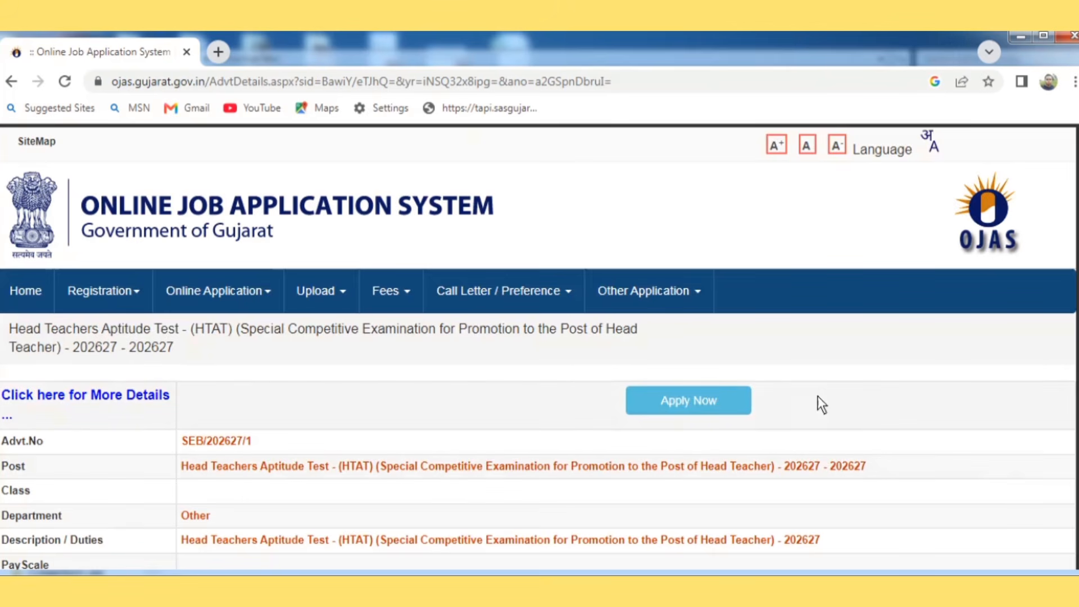
pyautogui.click(693, 400)
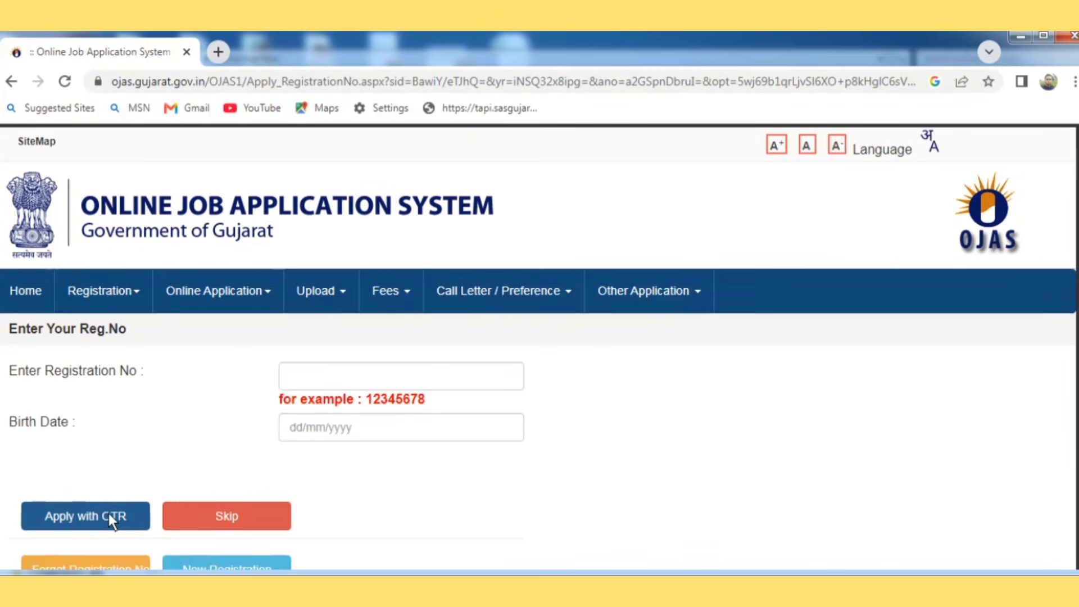
# Step: Skip the registration number and fill surname, first, father's and mother's names from saved entries
pyautogui.click(197, 514)
pyautogui.scroll(-4, 196, 514)
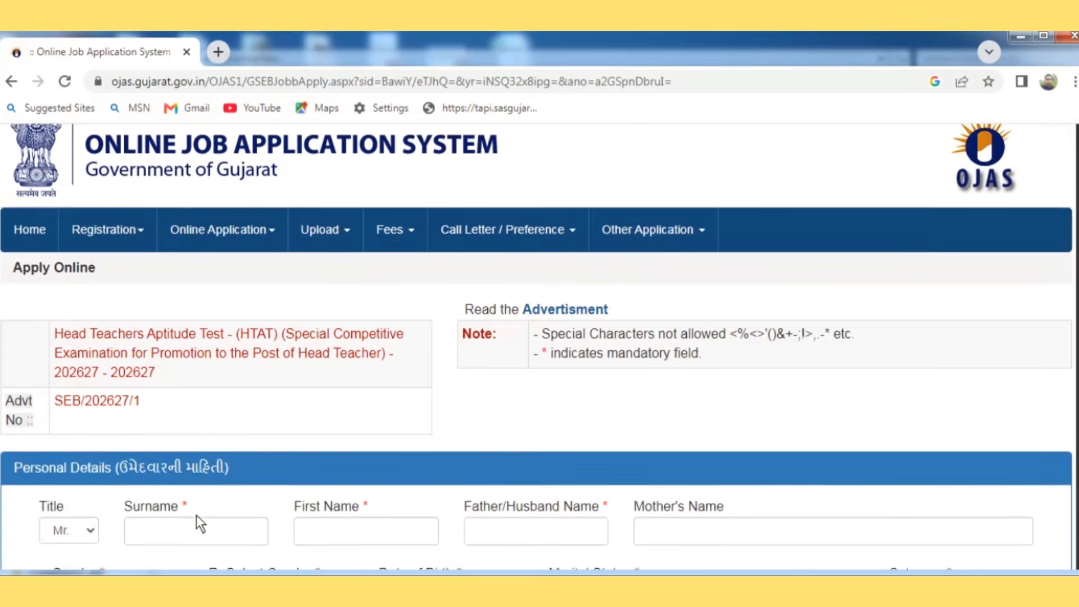
pyautogui.scroll(-2, 197, 514)
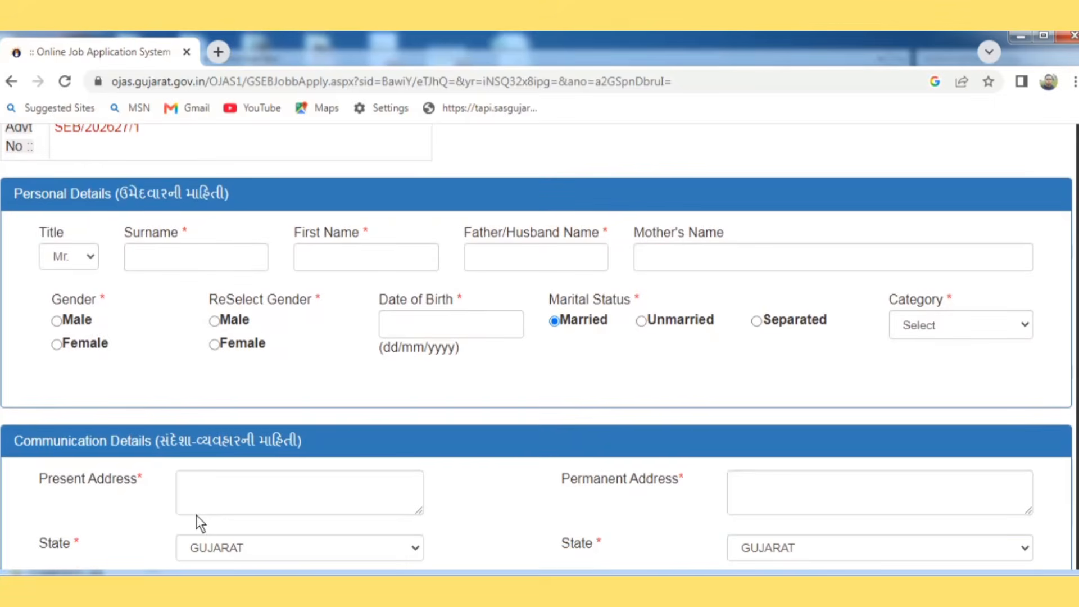
pyautogui.click(163, 257)
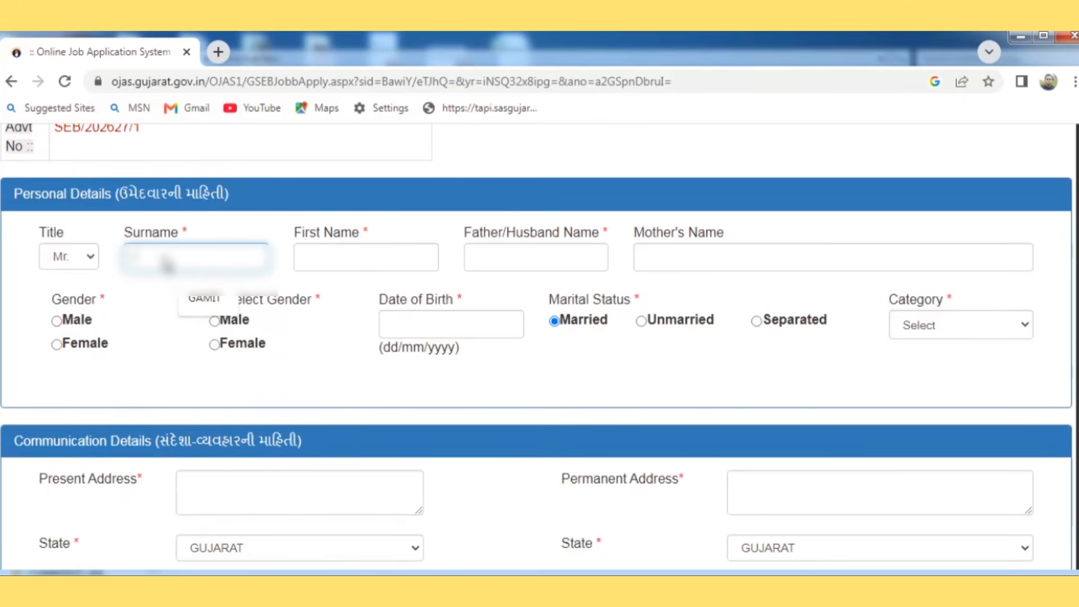
pyautogui.click(203, 298)
pyautogui.click(311, 261)
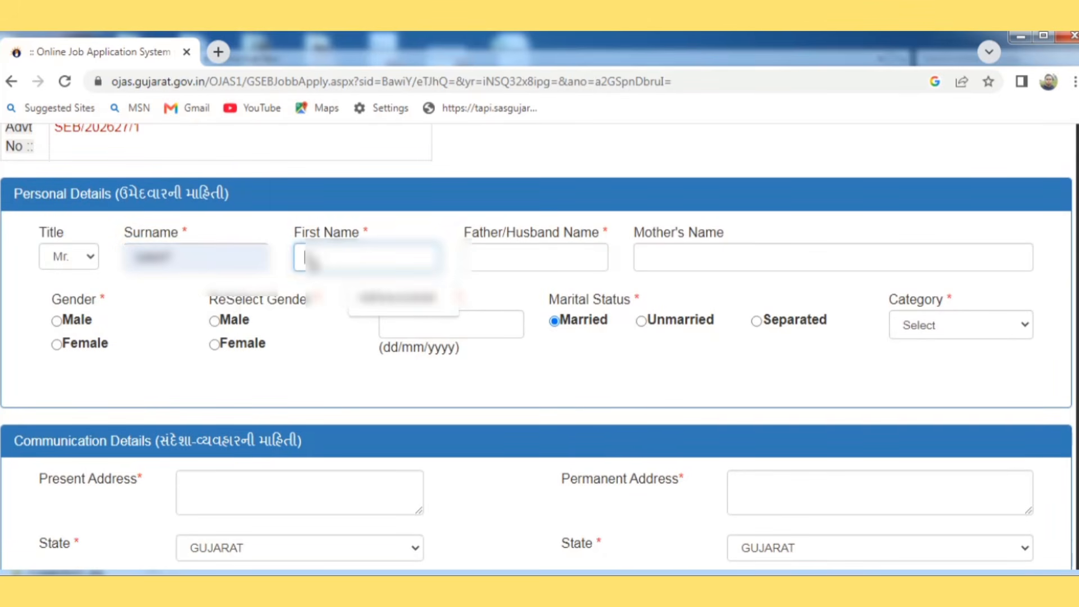
pyautogui.click(402, 305)
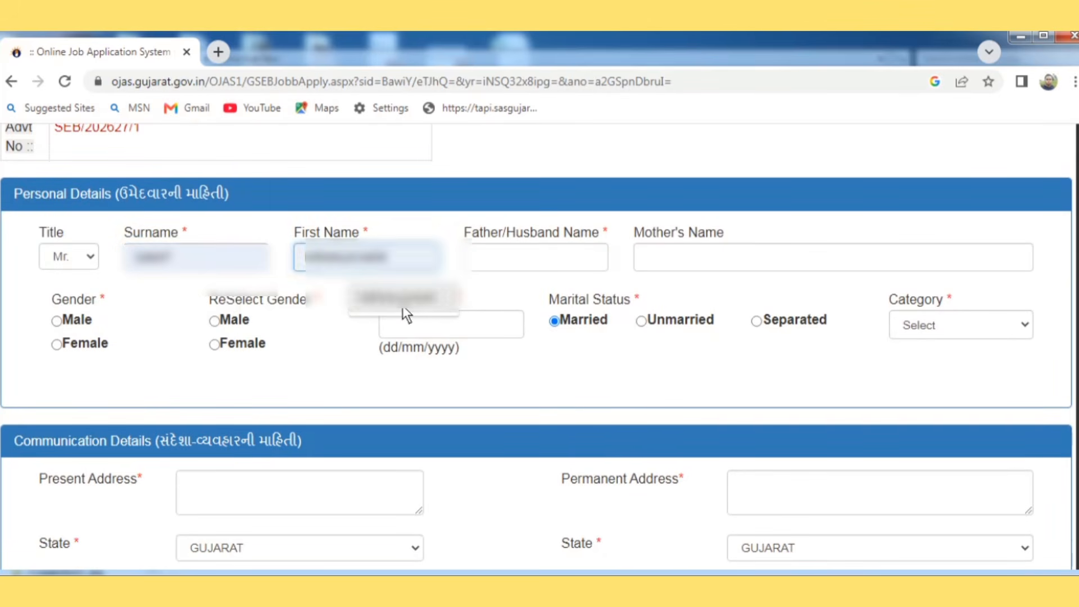
pyautogui.click(486, 263)
pyautogui.click(542, 304)
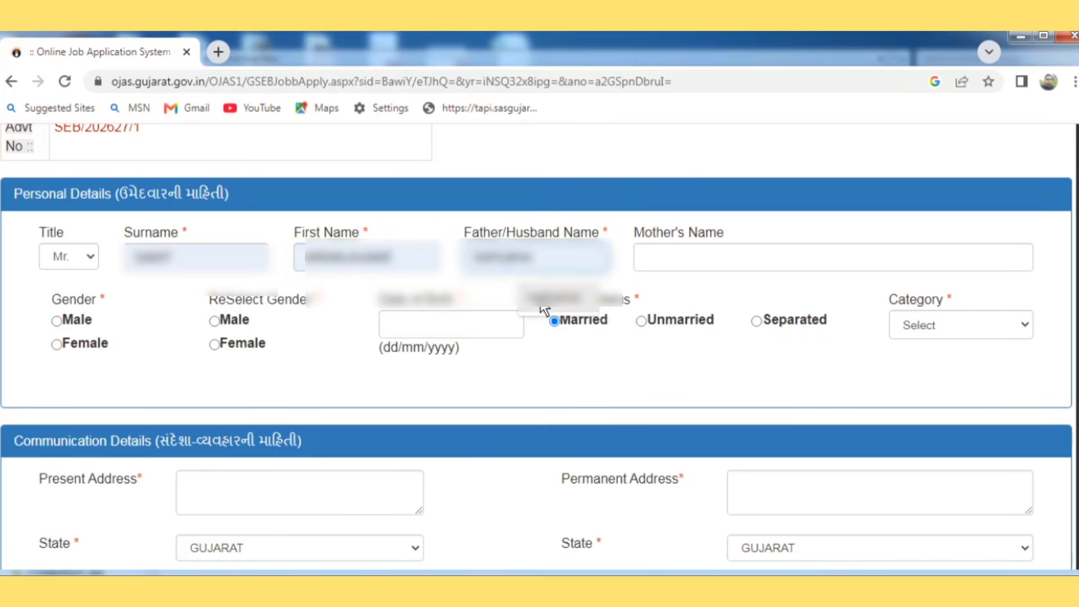
pyautogui.click(646, 262)
pyautogui.click(736, 309)
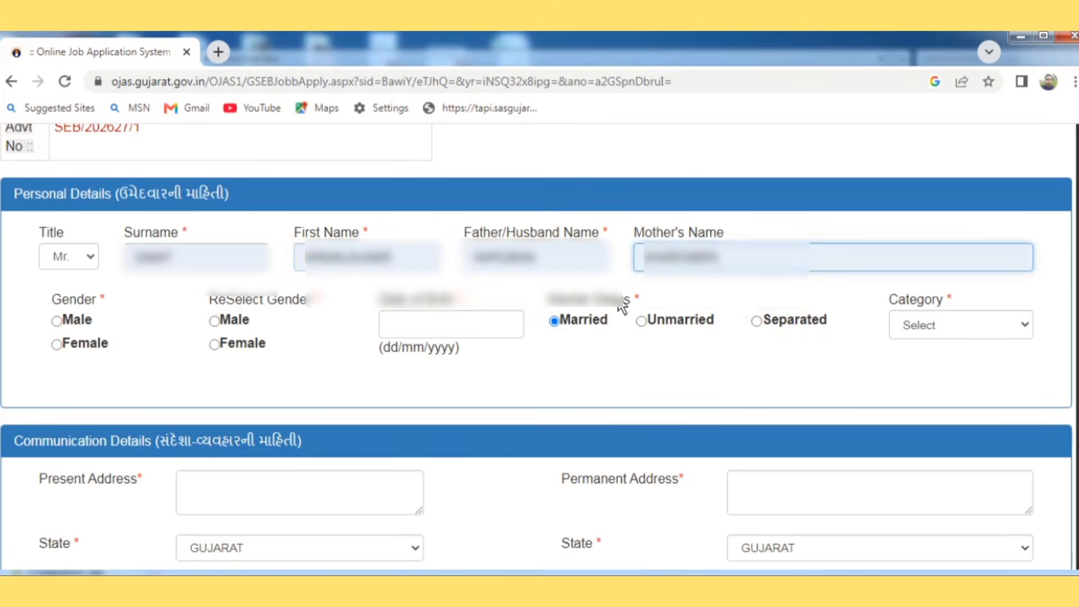
# Step: Set gender Male in both gender fields, birth date 10/06/1987 and category ST
pyautogui.click(63, 321)
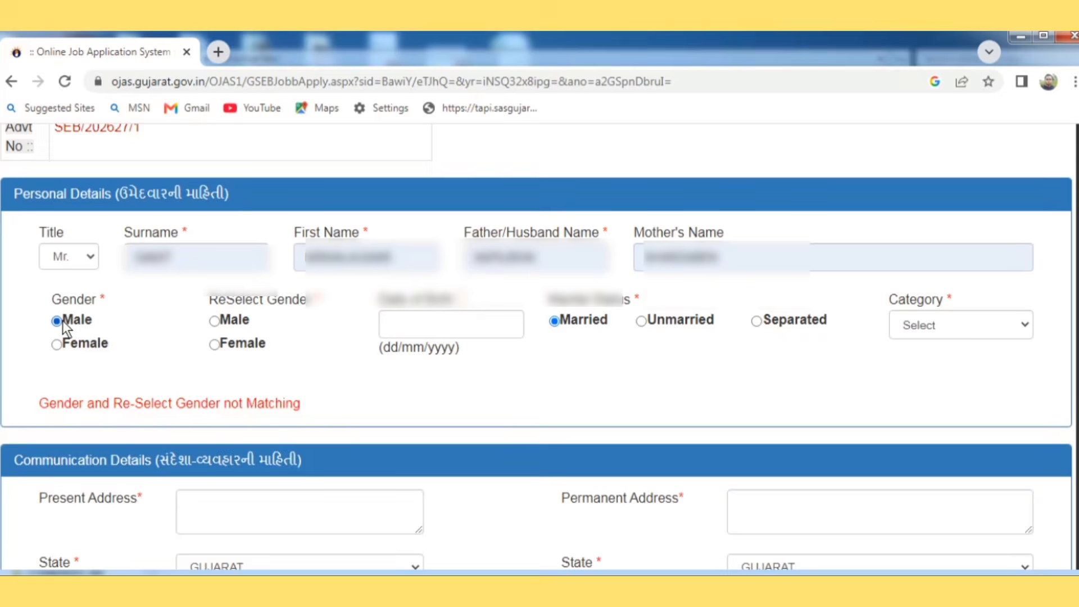
pyautogui.click(216, 320)
pyautogui.click(397, 326)
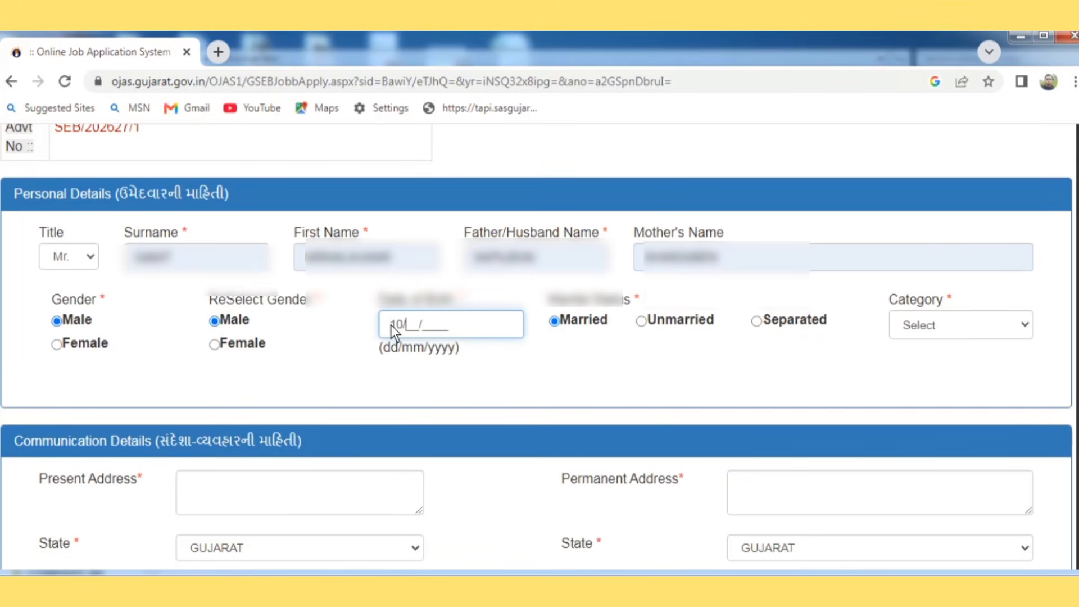
pyautogui.moveTo(610, 335); pyautogui.dragTo(968, 335)
pyautogui.click(975, 334)
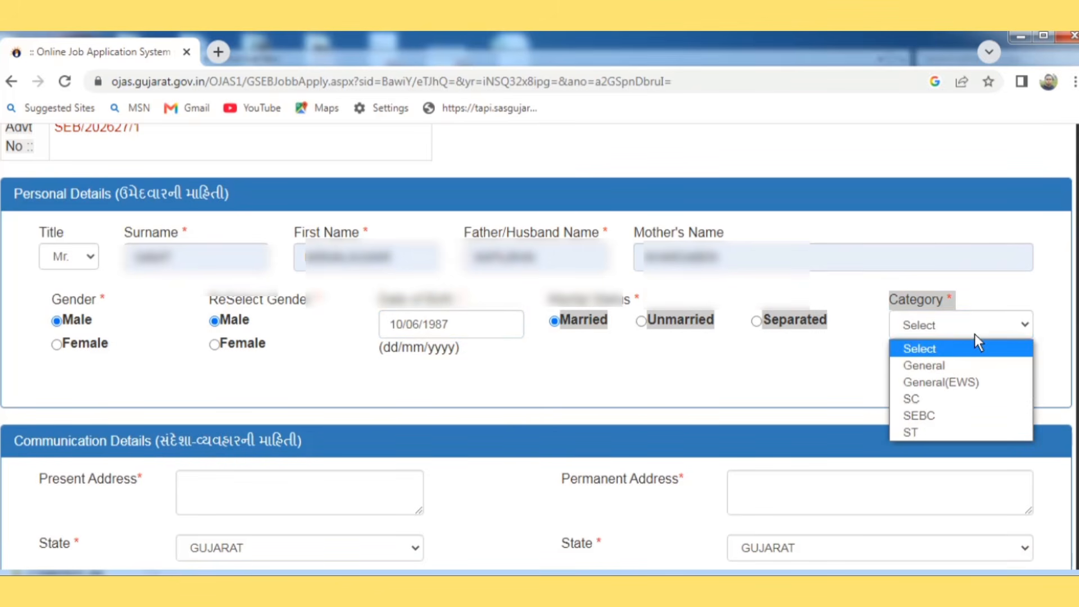
pyautogui.click(910, 430)
pyautogui.click(485, 378)
# Step: Begin typing the applicant's present address
pyautogui.click(197, 498)
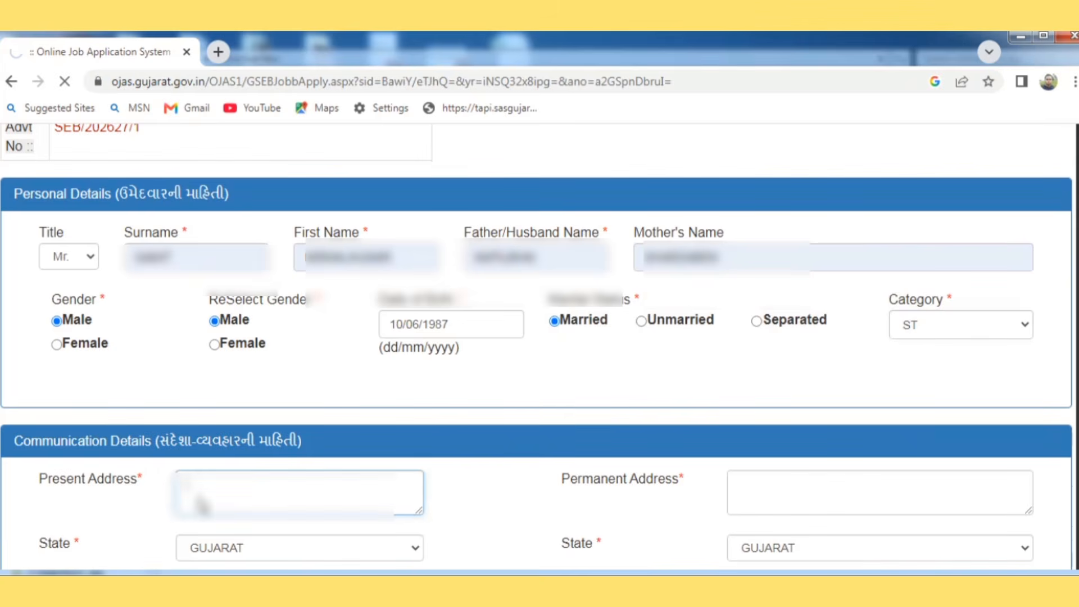
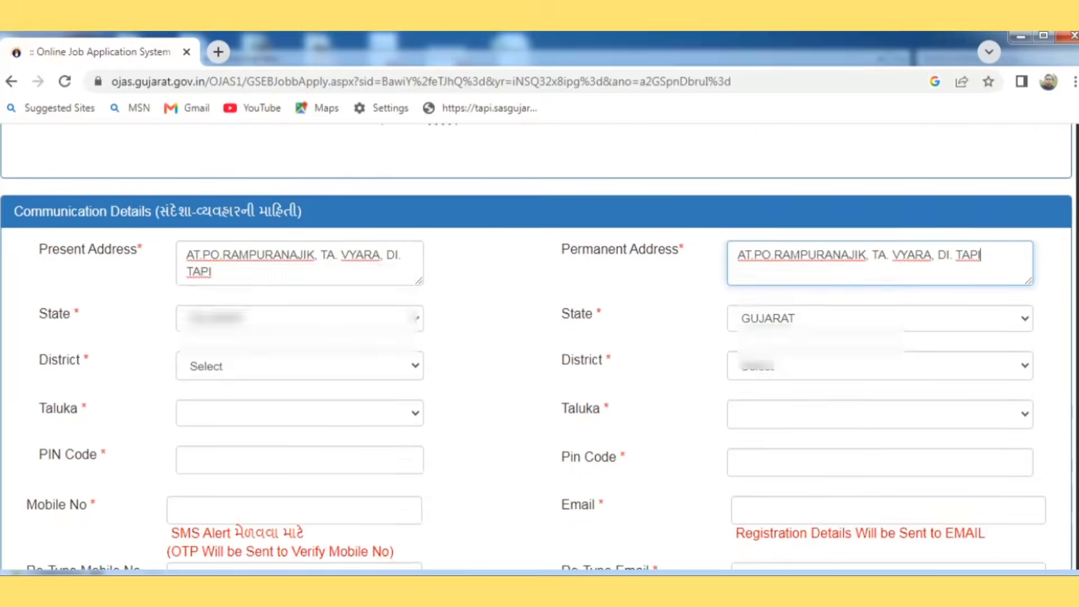
# Step: Set the present address district to TAPI (Vyara), taluka VYARA, and fill its PIN code
pyautogui.scroll(-1, 539, 359)
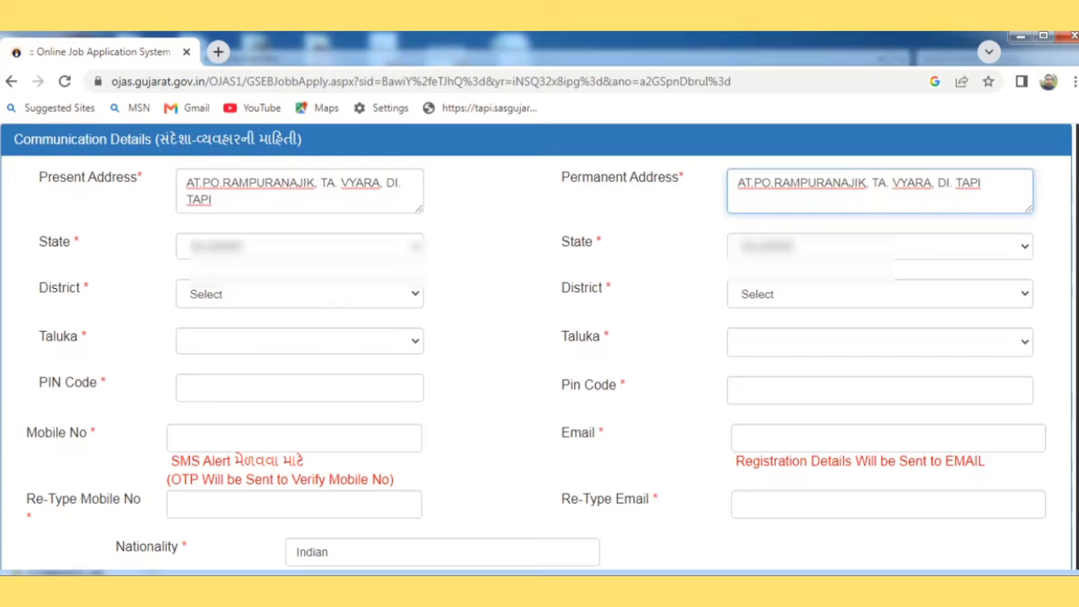
pyautogui.click(353, 282)
pyautogui.press('t')
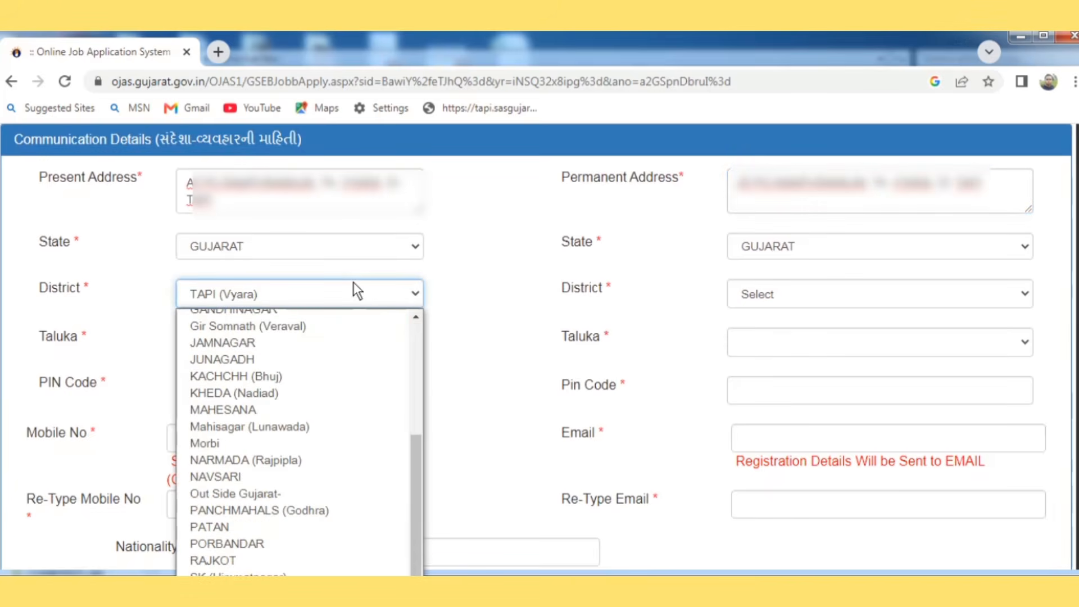
pyautogui.press('Return')
pyautogui.click(261, 336)
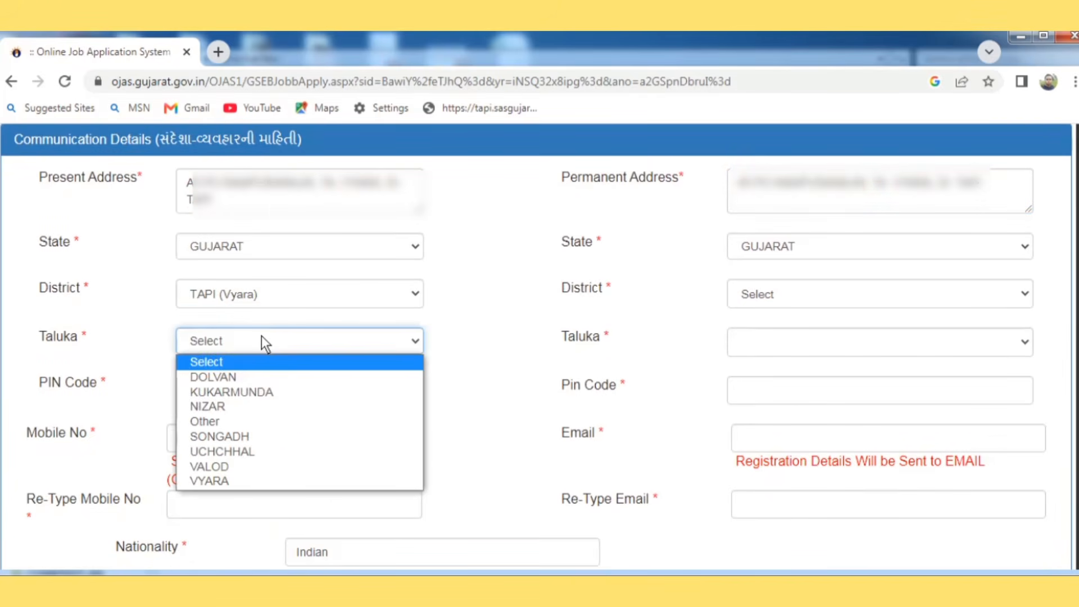
pyautogui.press('v')
pyautogui.press('v')
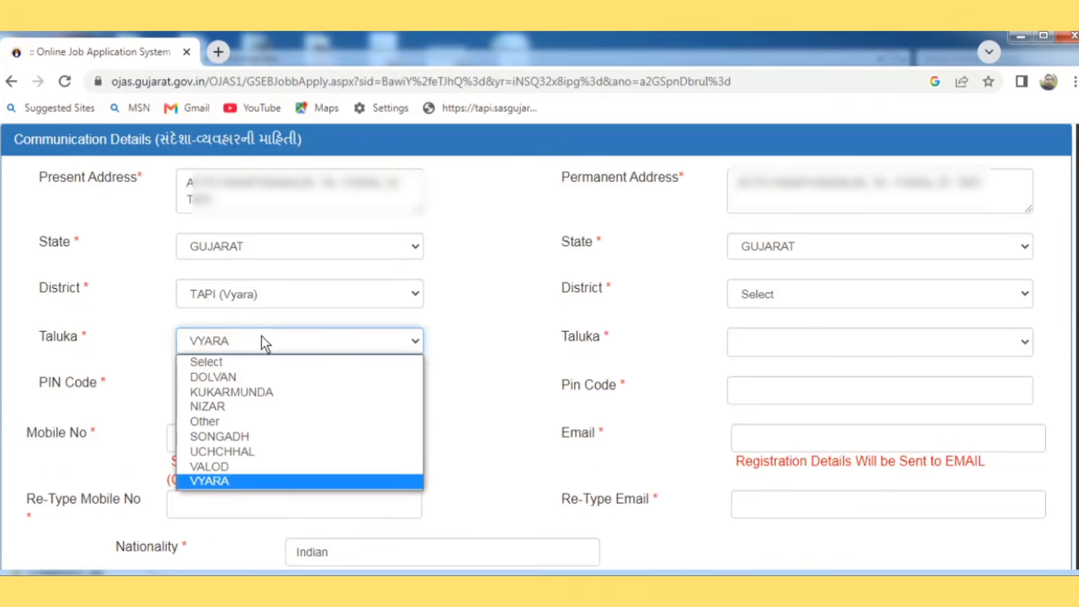
pyautogui.click(243, 396)
pyautogui.click(281, 427)
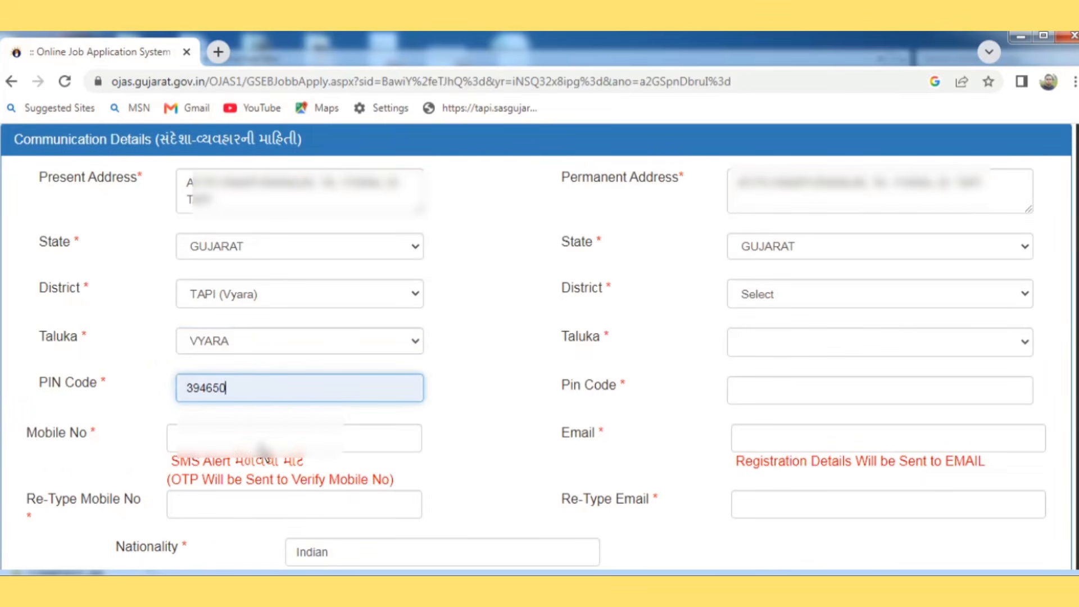
# Step: Fill the mobile number and its re-typed copy from saved entries
pyautogui.click(275, 439)
pyautogui.click(278, 484)
pyautogui.click(271, 504)
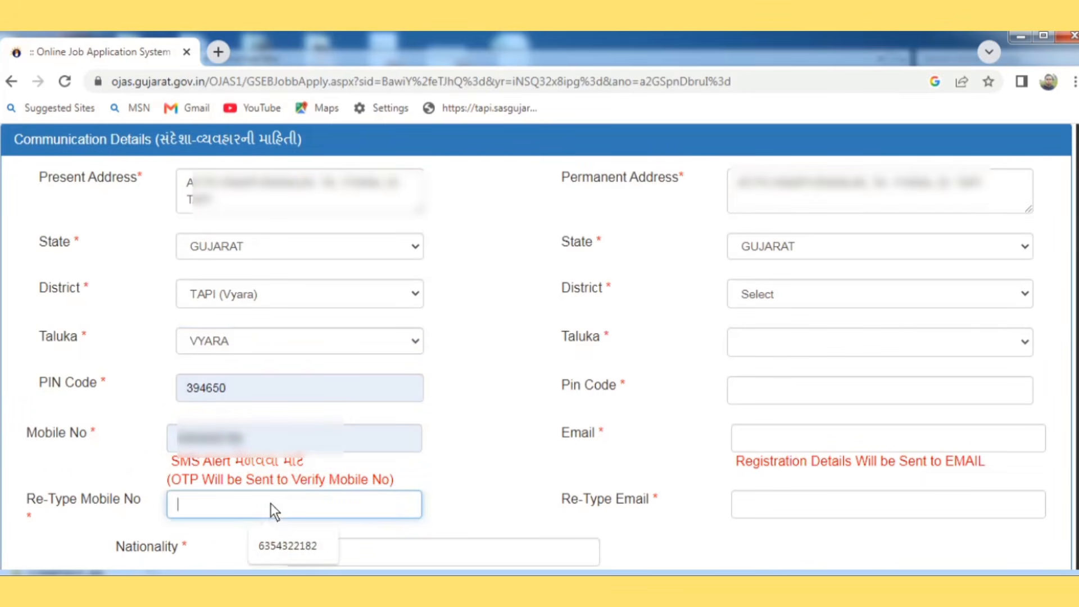
pyautogui.click(275, 558)
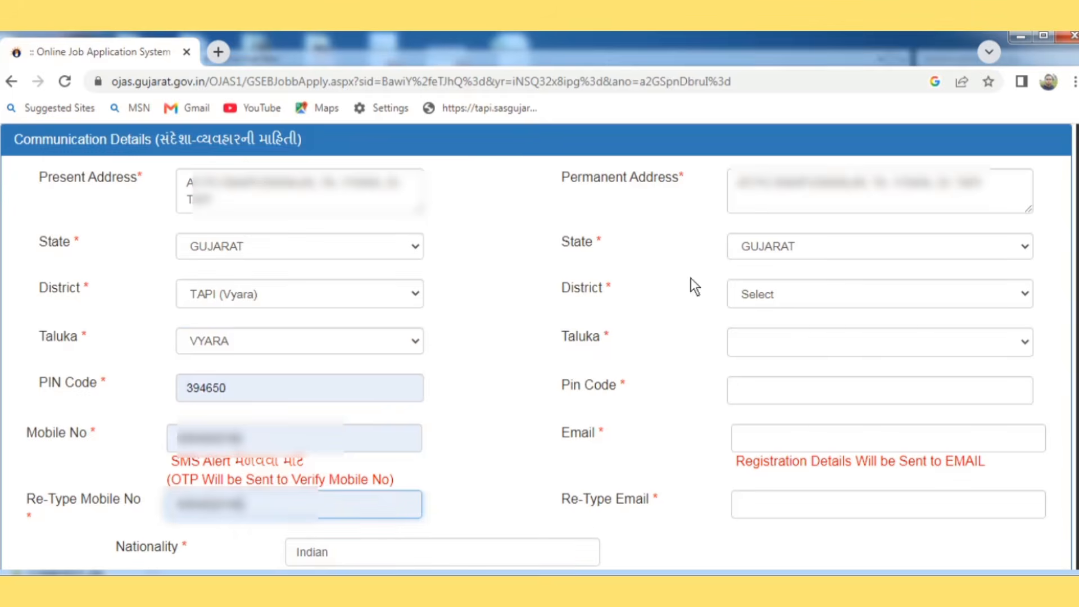
# Step: Set the permanent address district to TAPI (Vyara), taluka VYARA, with its PIN code
pyautogui.click(733, 289)
pyautogui.press('t')
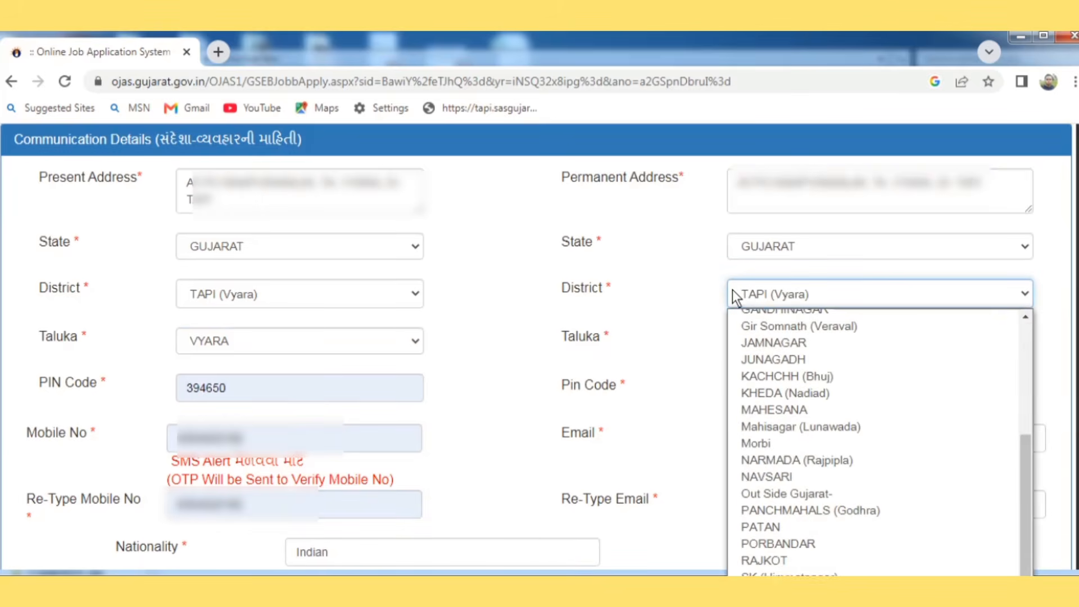
pyautogui.press('Return')
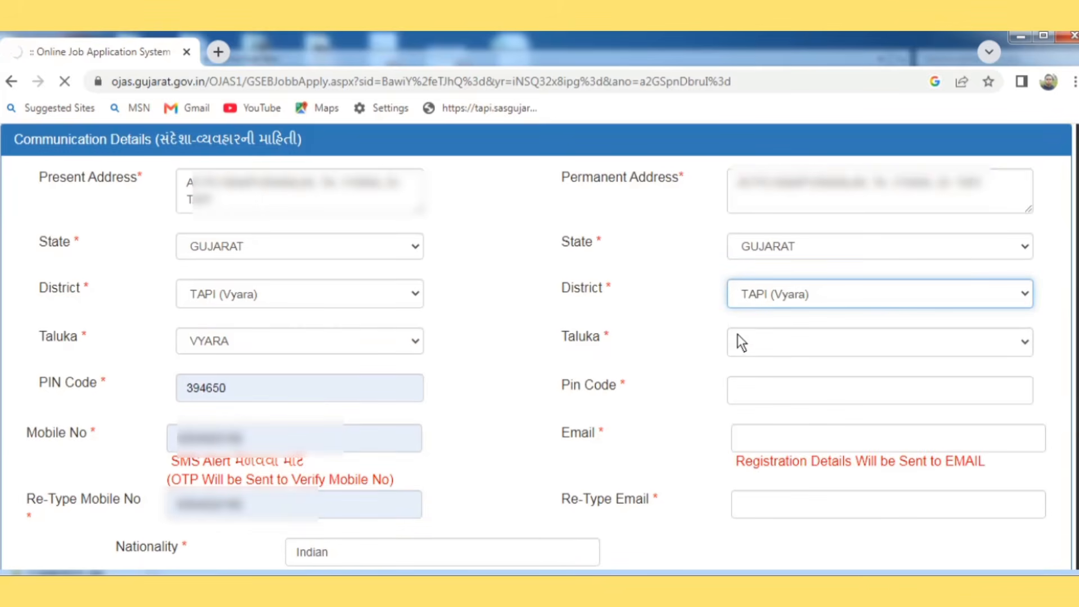
pyautogui.click(740, 336)
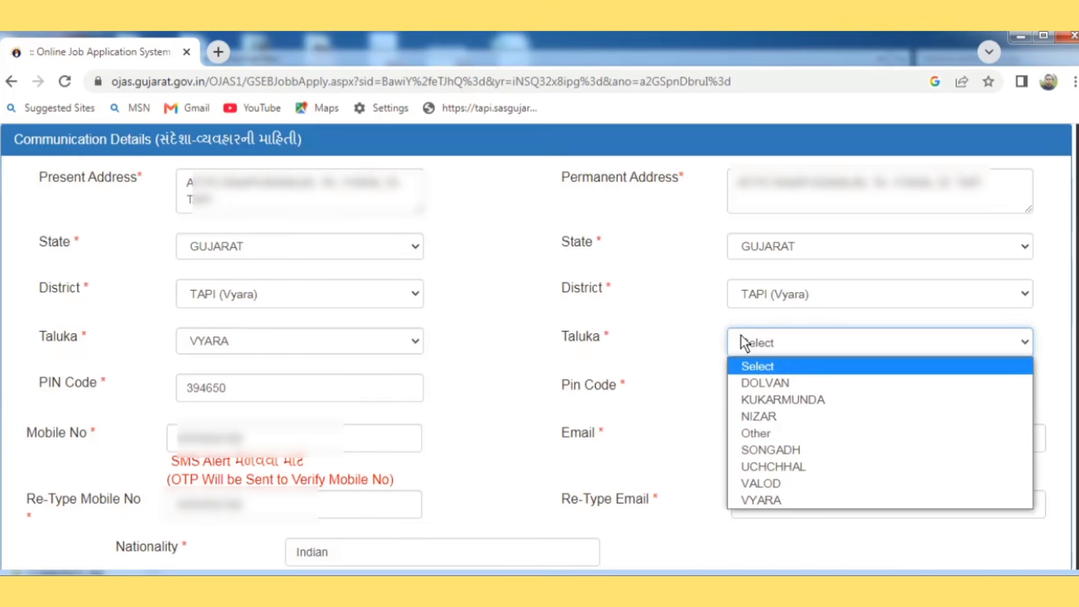
pyautogui.click(771, 498)
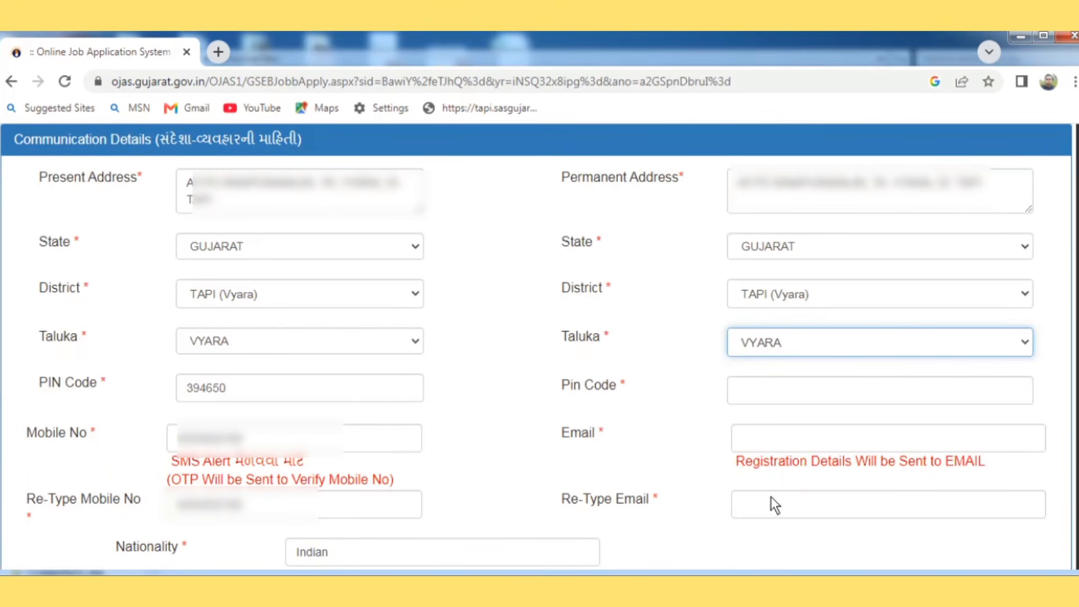
pyautogui.click(768, 396)
pyautogui.click(835, 434)
# Step: Fill the e-mail and re-typed e-mail fields with the applicant's saved address
pyautogui.click(837, 440)
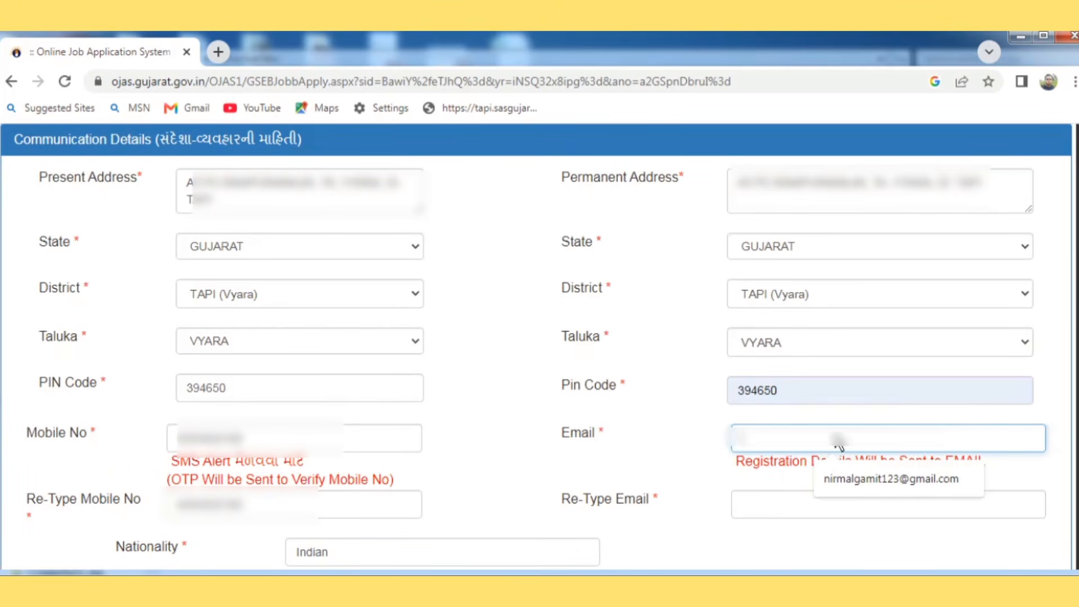
pyautogui.click(854, 478)
pyautogui.click(832, 514)
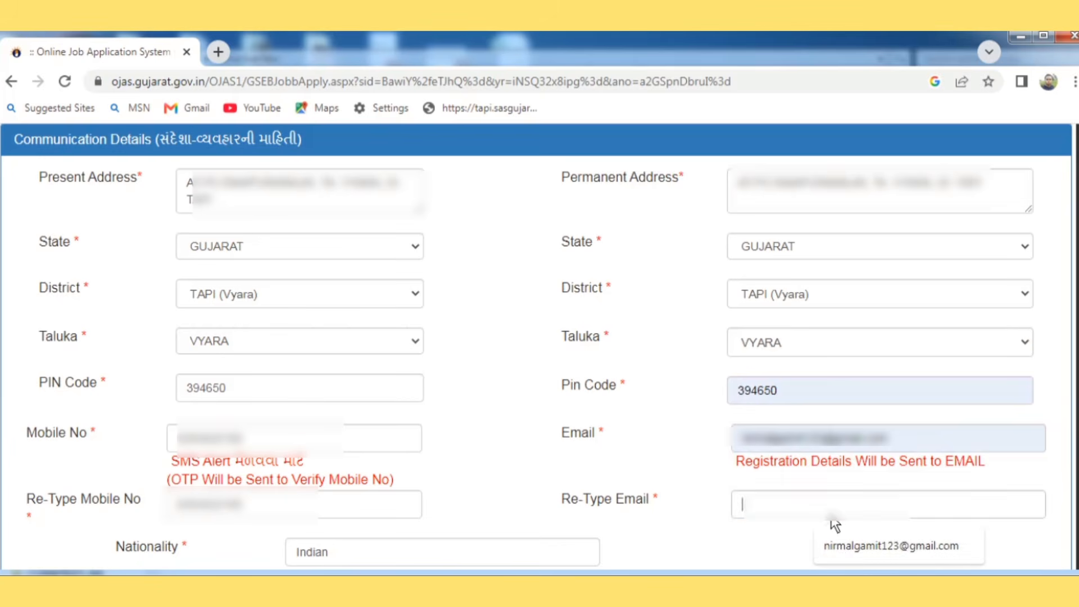
pyautogui.click(841, 548)
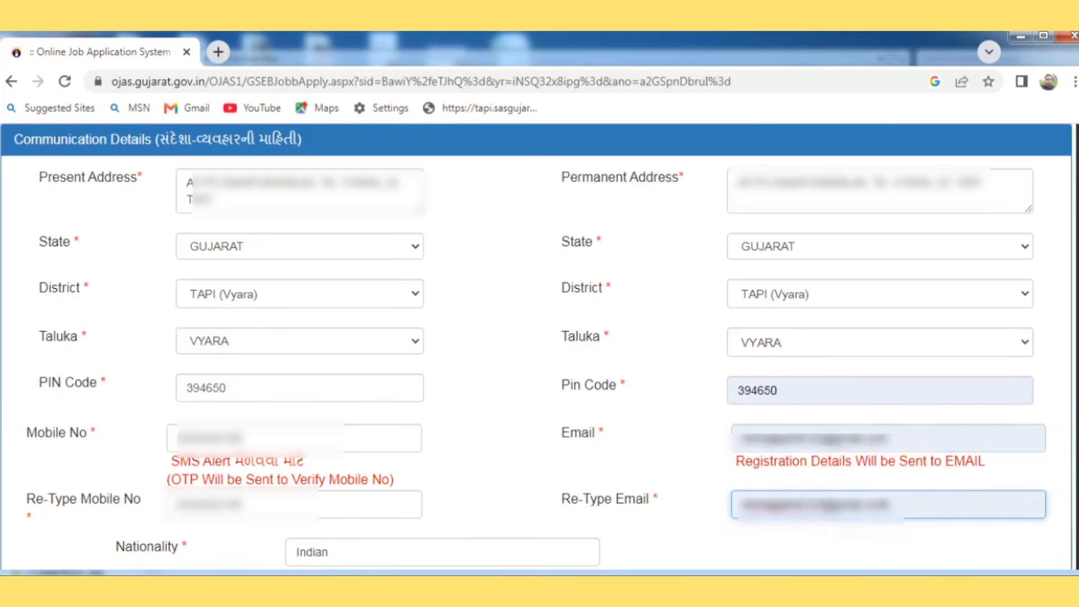
pyautogui.scroll(-7, 537, 346)
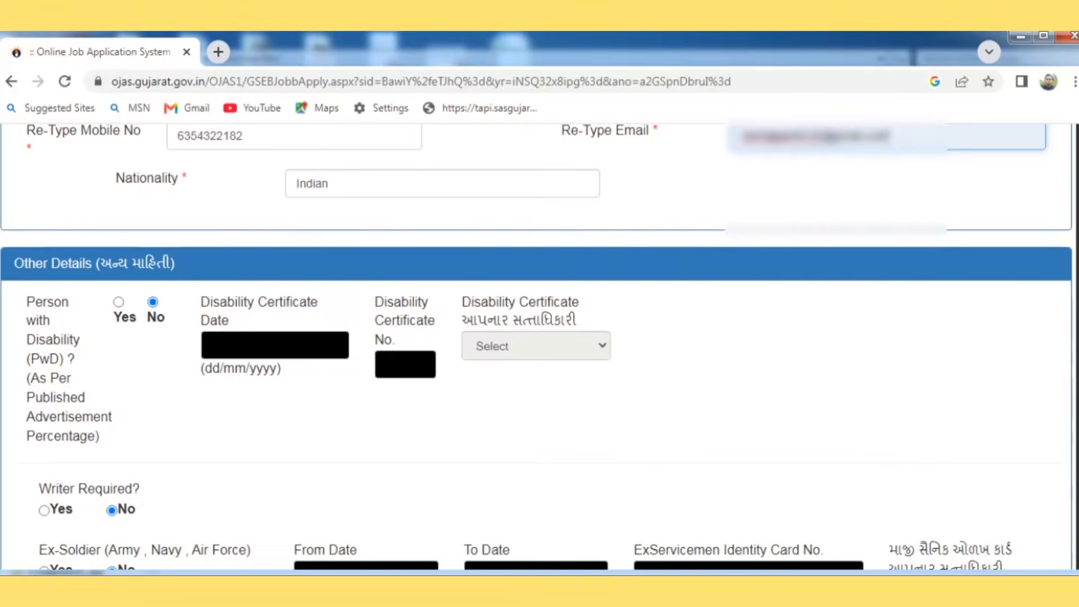
pyautogui.scroll(-1, 361, 354)
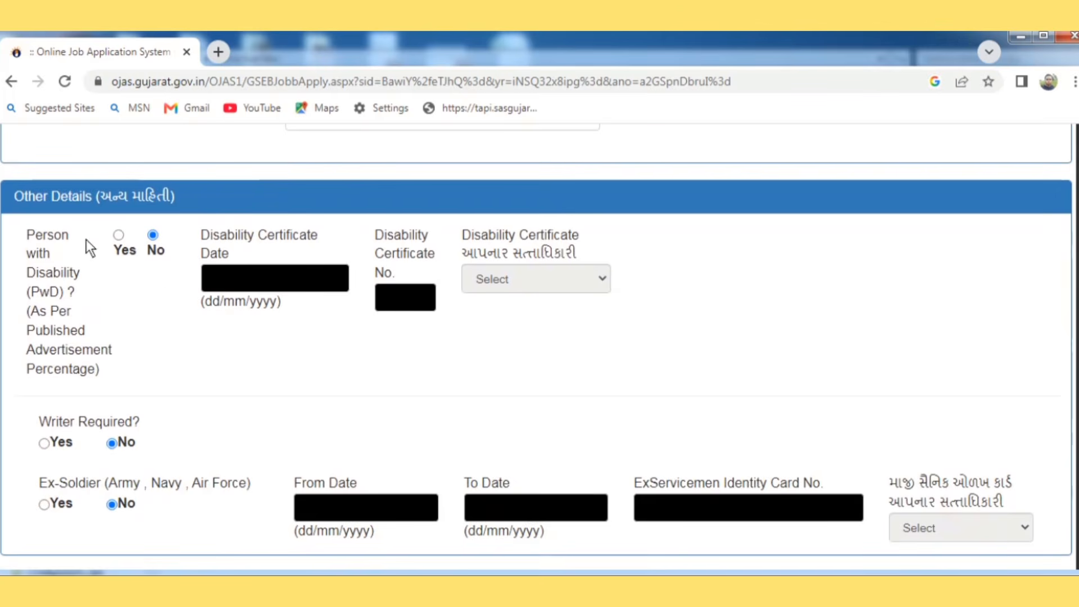
pyautogui.click(119, 236)
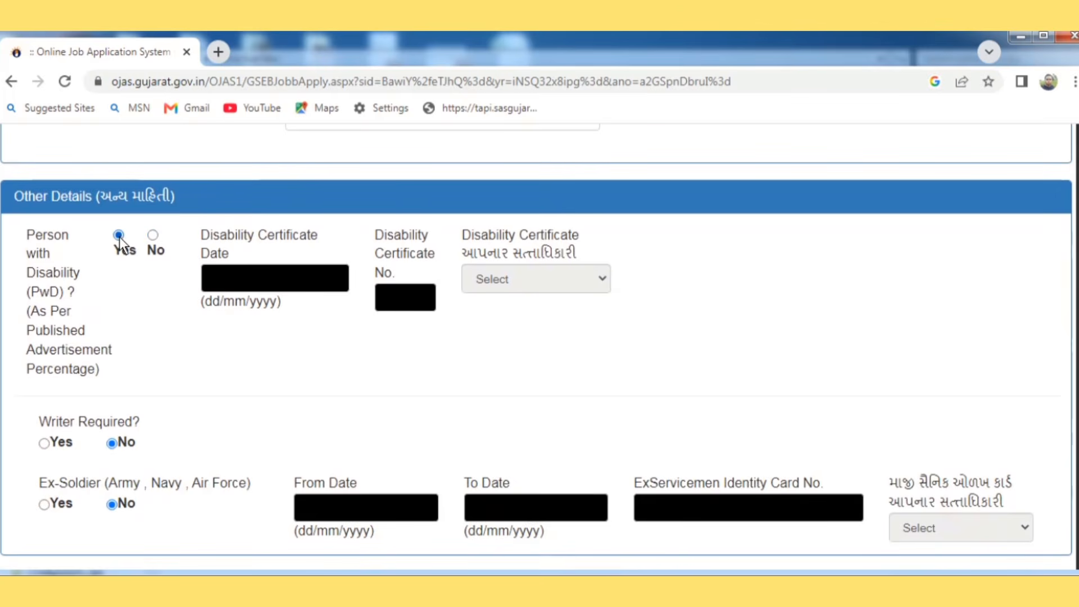
pyautogui.click(153, 236)
pyautogui.press('Down')
pyautogui.press('Down')
pyautogui.press('Down')
pyautogui.press('Down')
pyautogui.press('Down')
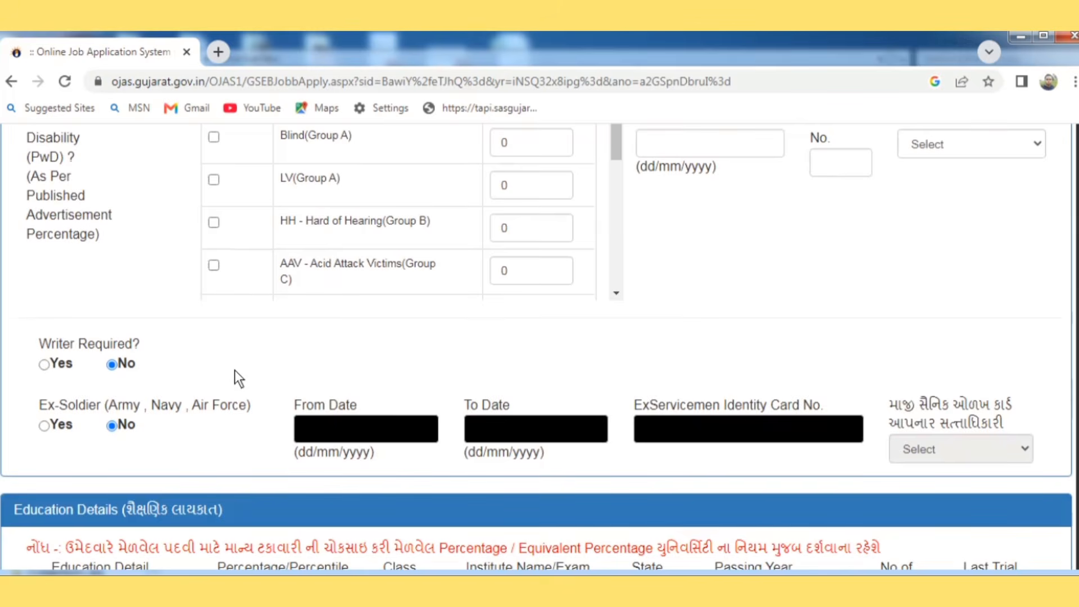
pyautogui.press('Up')
pyautogui.press('Up')
pyautogui.press('Up')
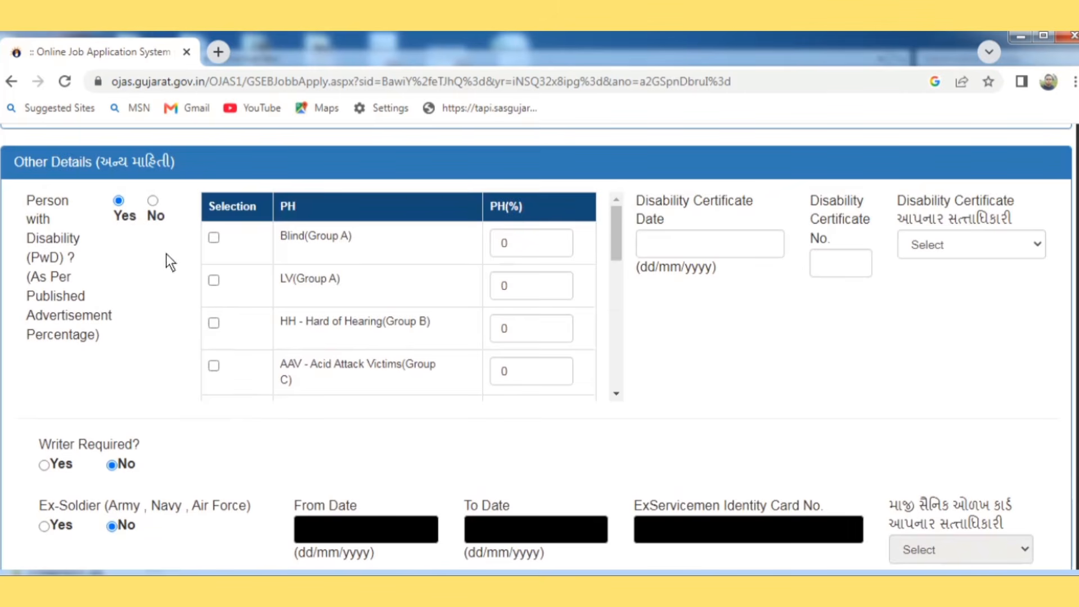
pyautogui.click(153, 200)
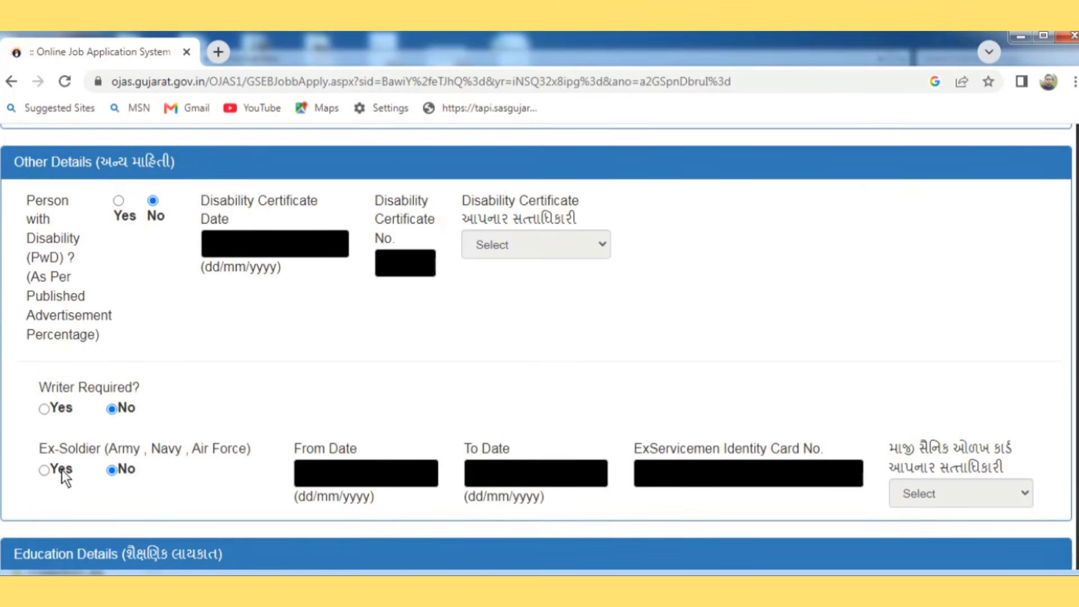
pyautogui.scroll(-3, 138, 491)
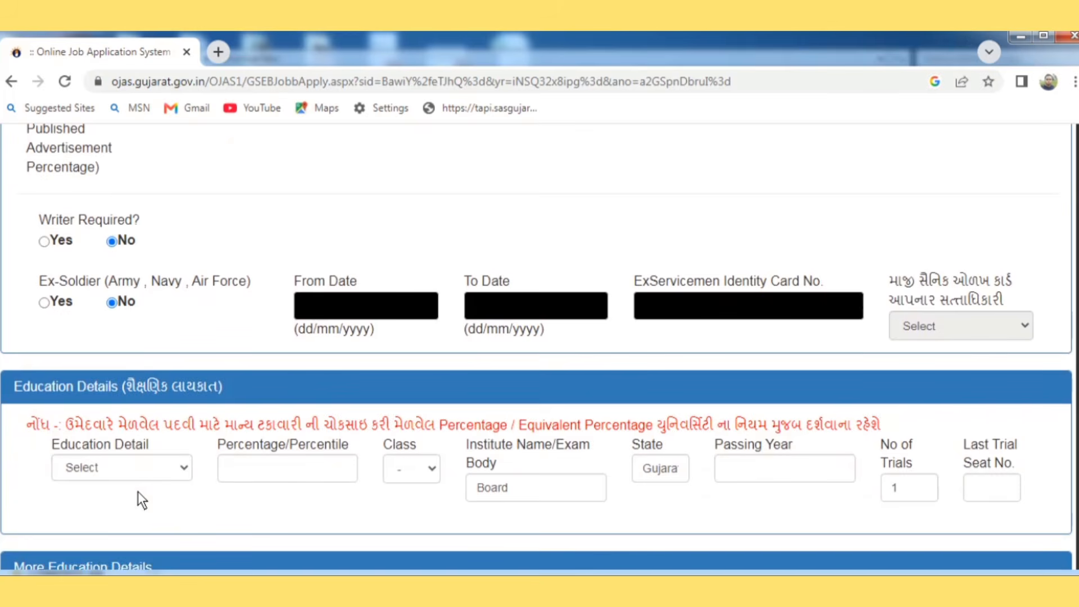
# Step: Choose HSC/SSC or Equivalent with 77.67 percent and Distinction class
pyautogui.click(120, 458)
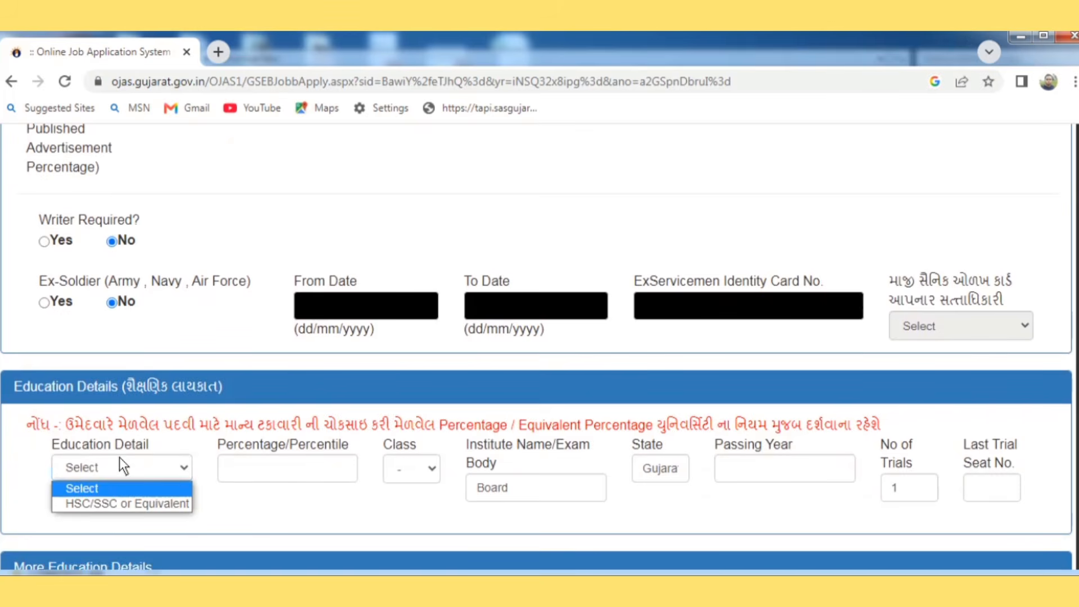
pyautogui.click(125, 504)
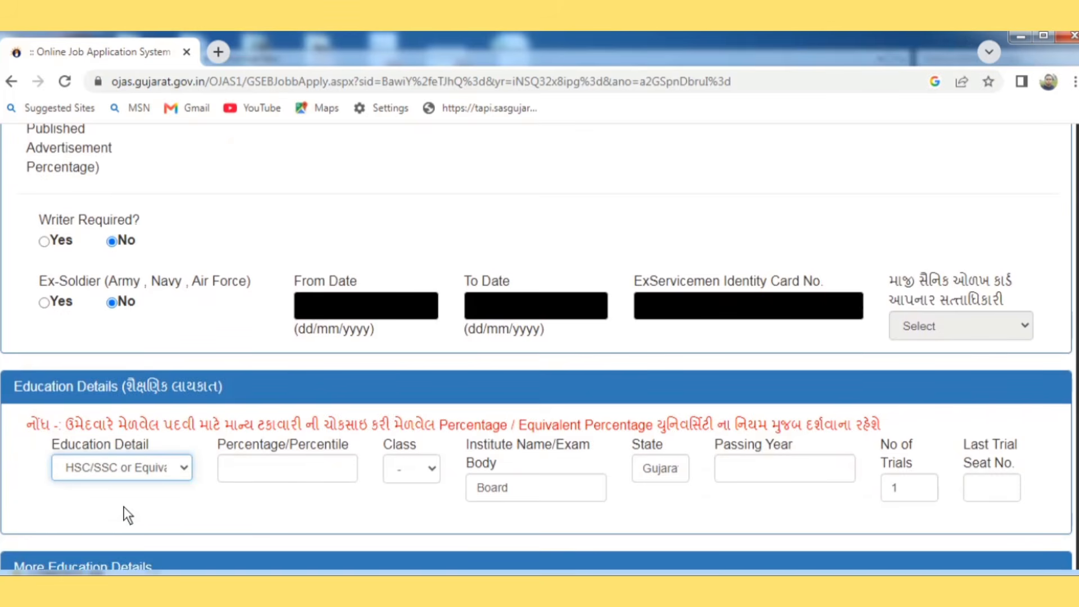
pyautogui.click(270, 481)
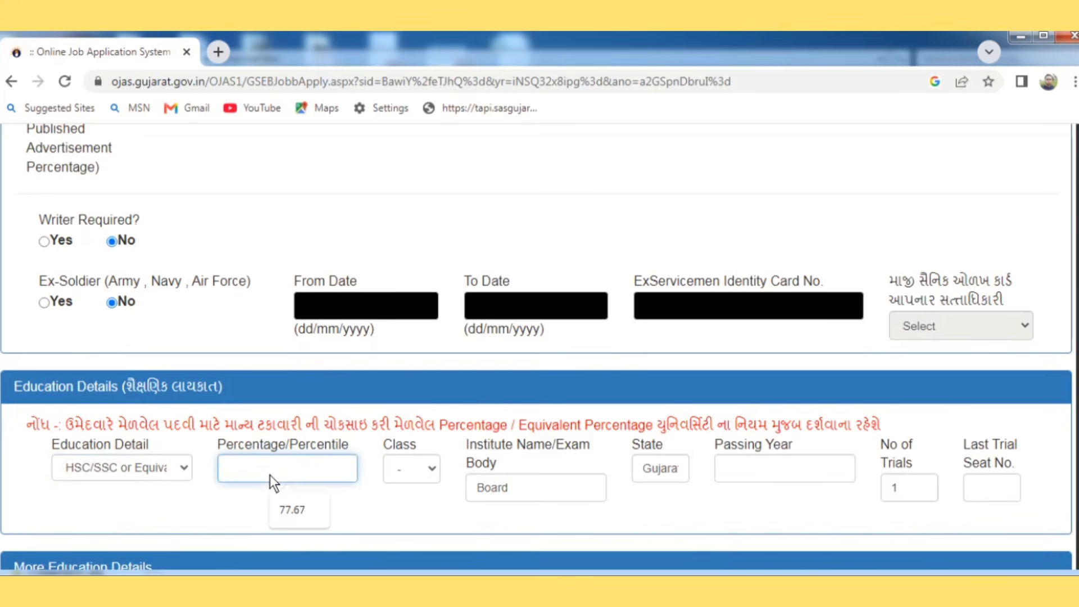
pyautogui.click(306, 524)
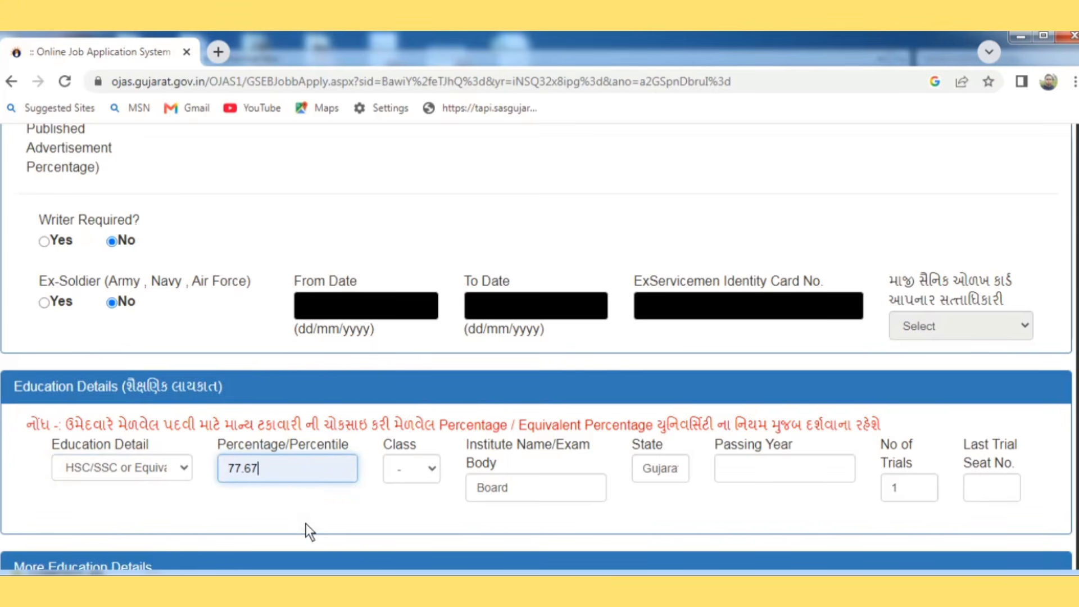
pyautogui.click(412, 479)
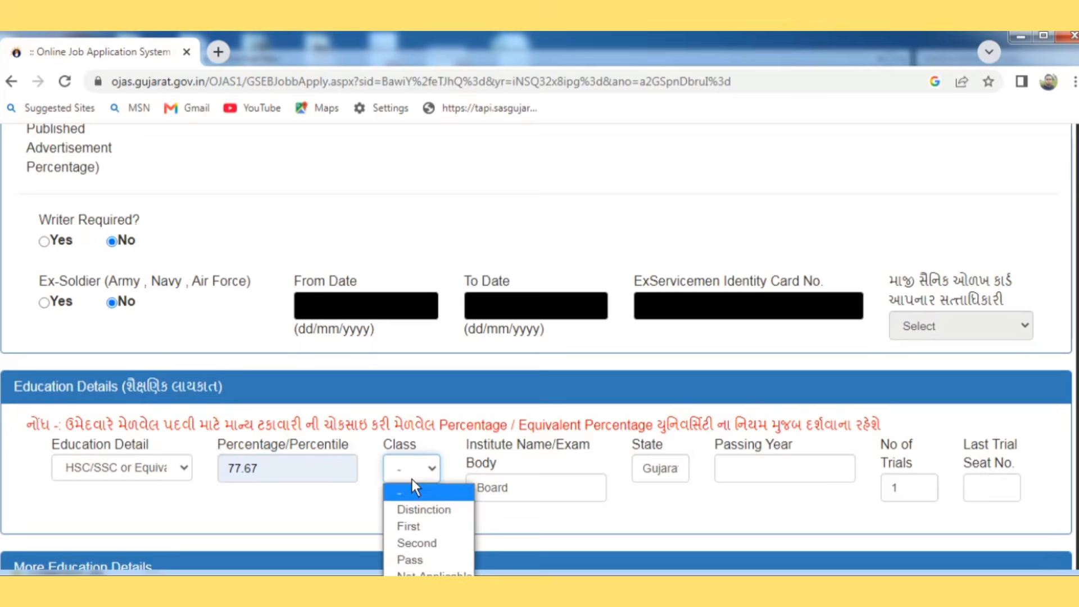
pyautogui.click(416, 509)
# Step: Enter institute GSHEB board gandhinagar, passing year 2004 and the last trial seat number
pyautogui.doubleClick(485, 488)
pyautogui.write('GSHEB board gandhina')
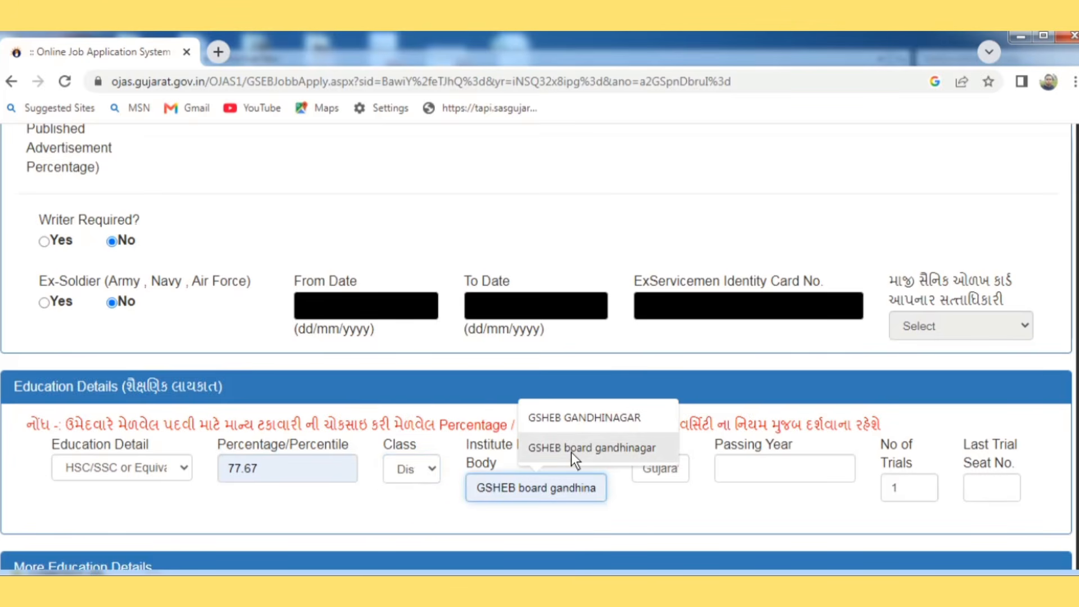
pyautogui.click(571, 452)
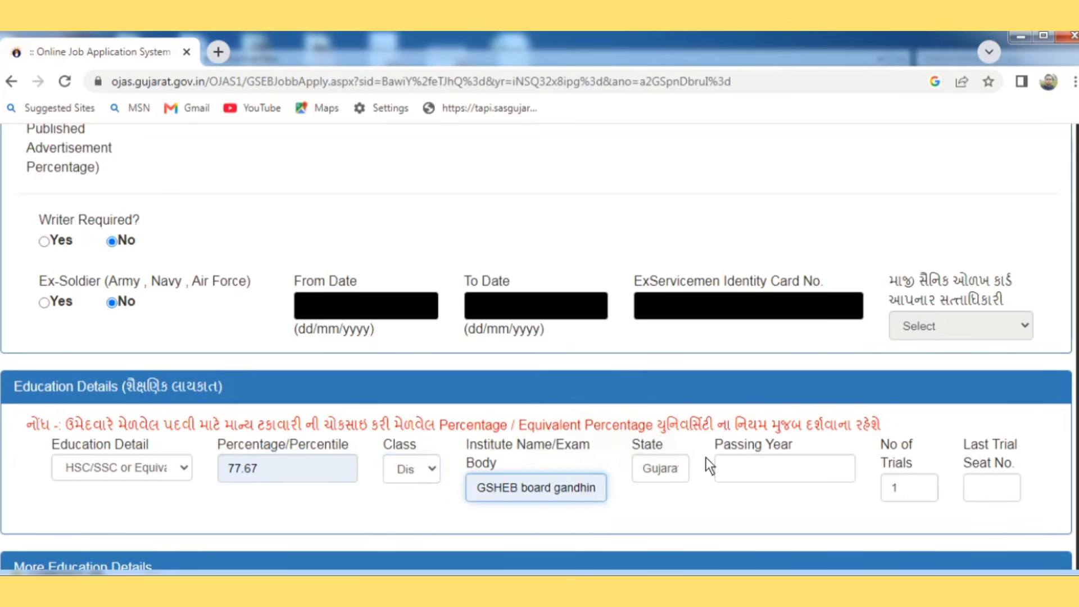
pyautogui.click(740, 472)
pyautogui.click(797, 512)
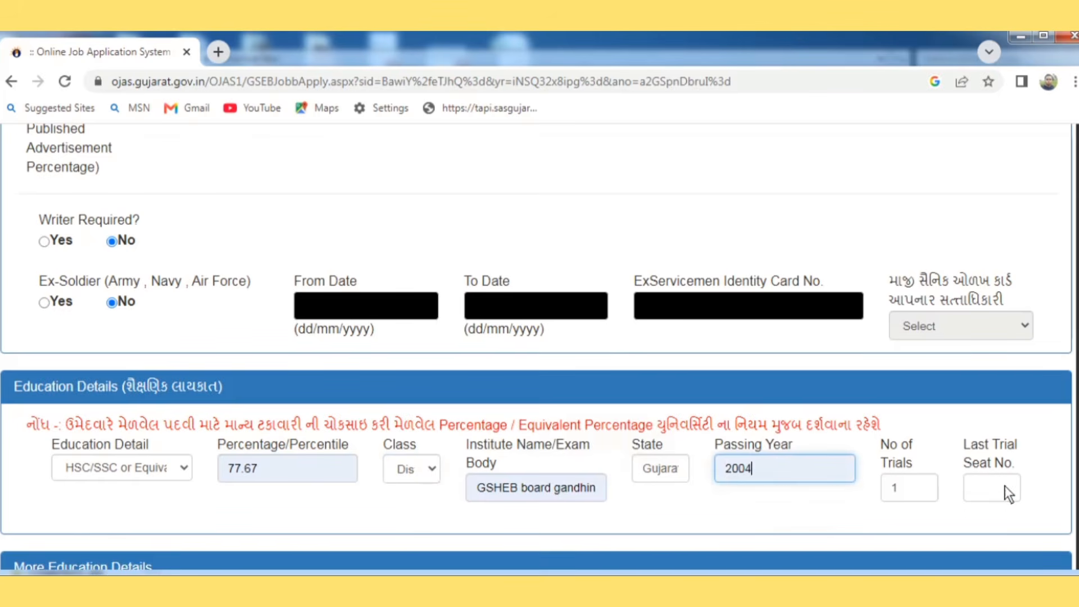
pyautogui.click(1004, 487)
pyautogui.click(999, 529)
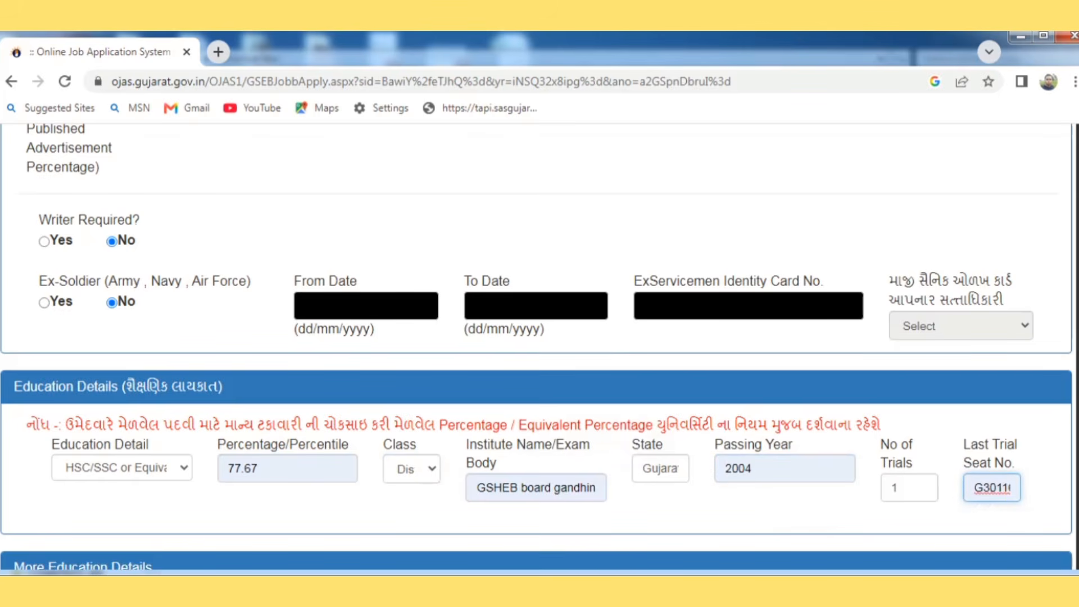
pyautogui.moveTo(1074, 428); pyautogui.dragTo(1074, 506)
pyautogui.scroll(-1, 539, 346)
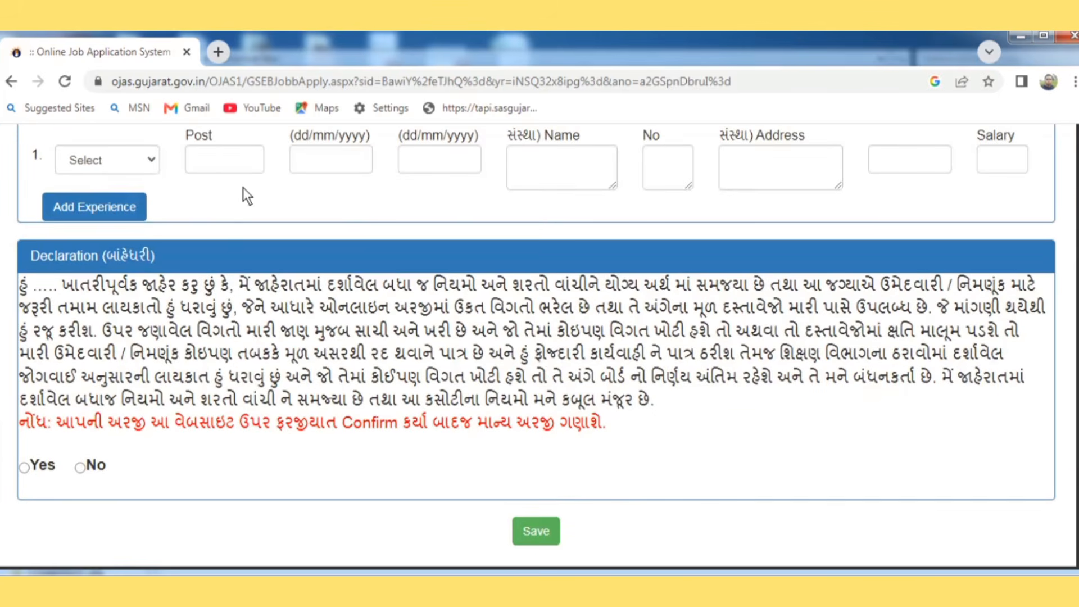
# Step: Add a Bachelors' Degree in Arts, Science or Commerce with 62.44 percent and Distinction
pyautogui.scroll(10, 243, 187)
pyautogui.click(95, 301)
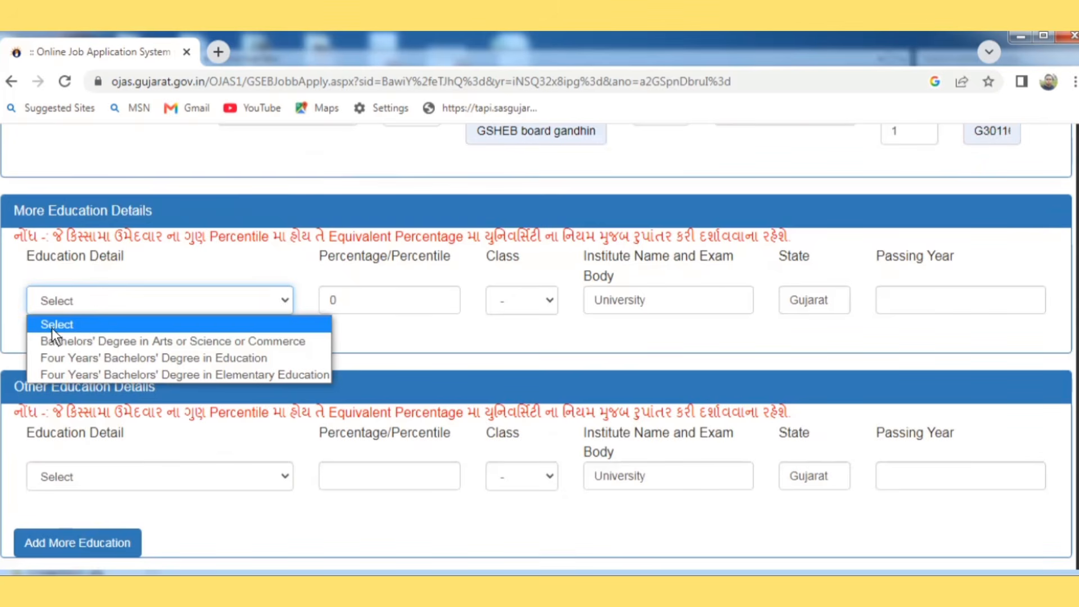
pyautogui.click(92, 341)
pyautogui.click(362, 307)
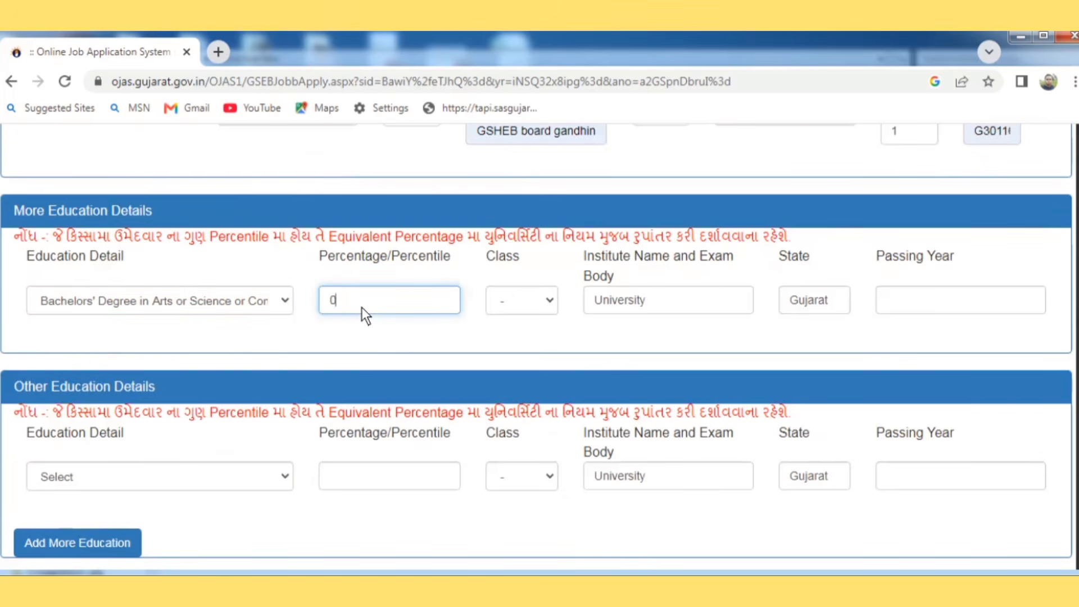
pyautogui.press('BackSpace')
pyautogui.write('62.44')
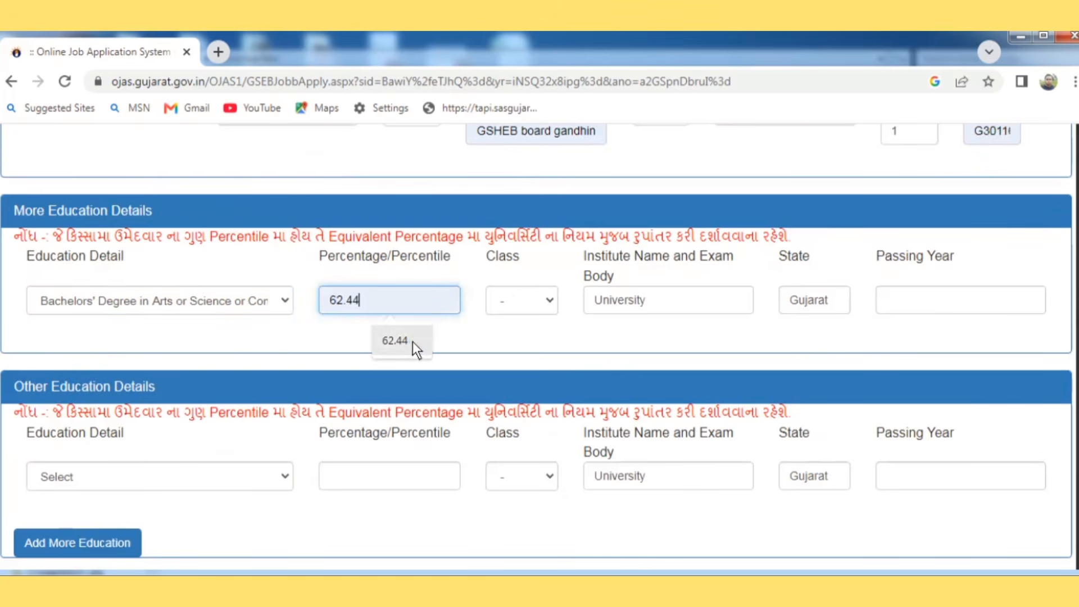
pyautogui.click(413, 342)
pyautogui.click(511, 294)
pyautogui.click(519, 344)
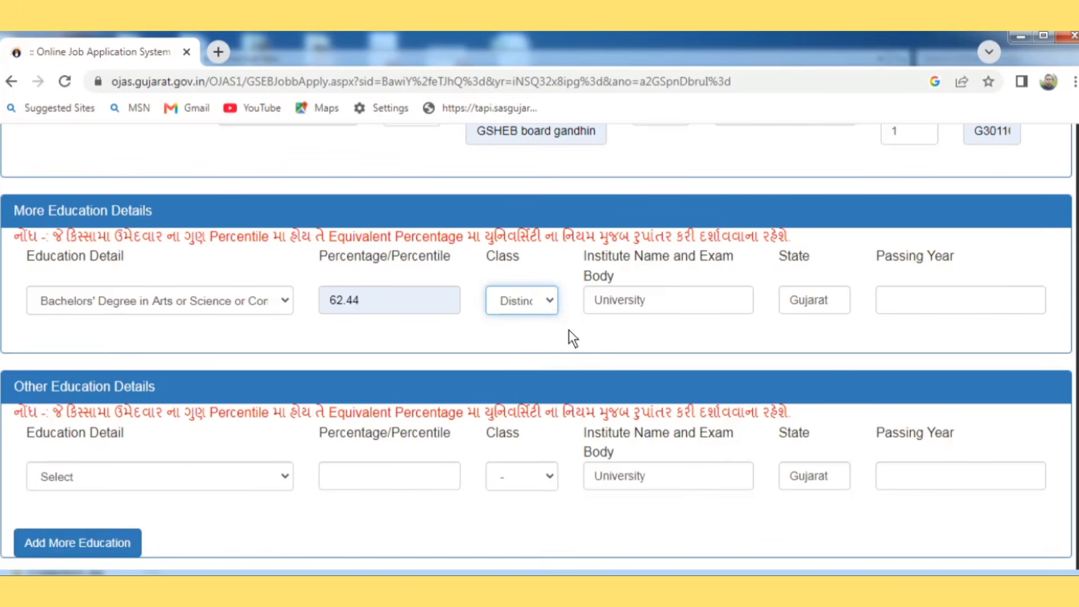
# Step: Set the degree's institute to VNSGU SURAT and passing year to 2012
pyautogui.click(619, 302)
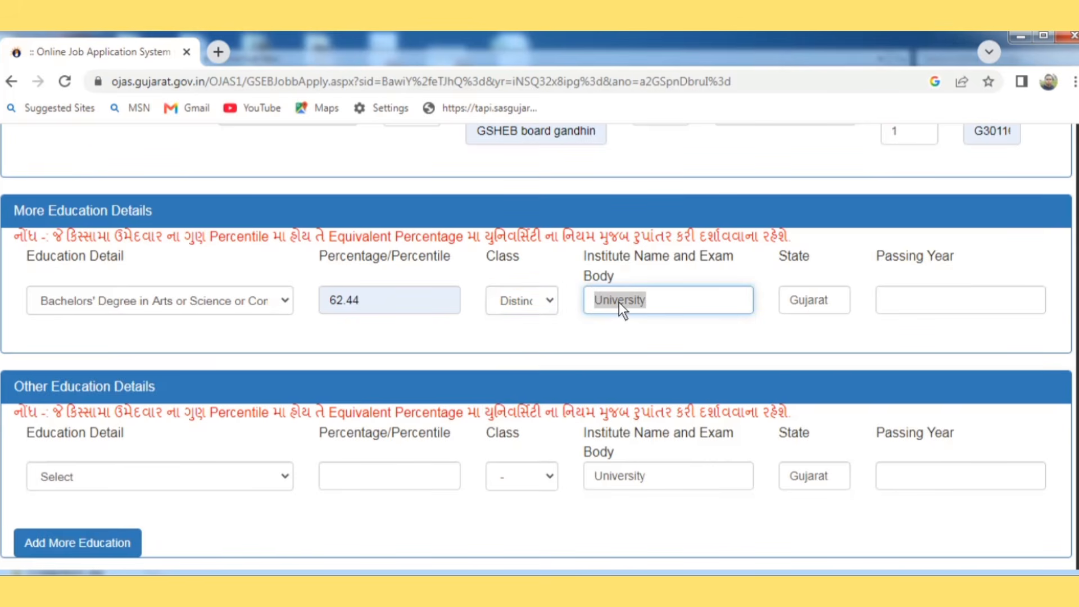
pyautogui.write('S')
pyautogui.press('BackSpace')
pyautogui.write('VNSGU SURAT')
pyautogui.click(692, 348)
pyautogui.click(925, 299)
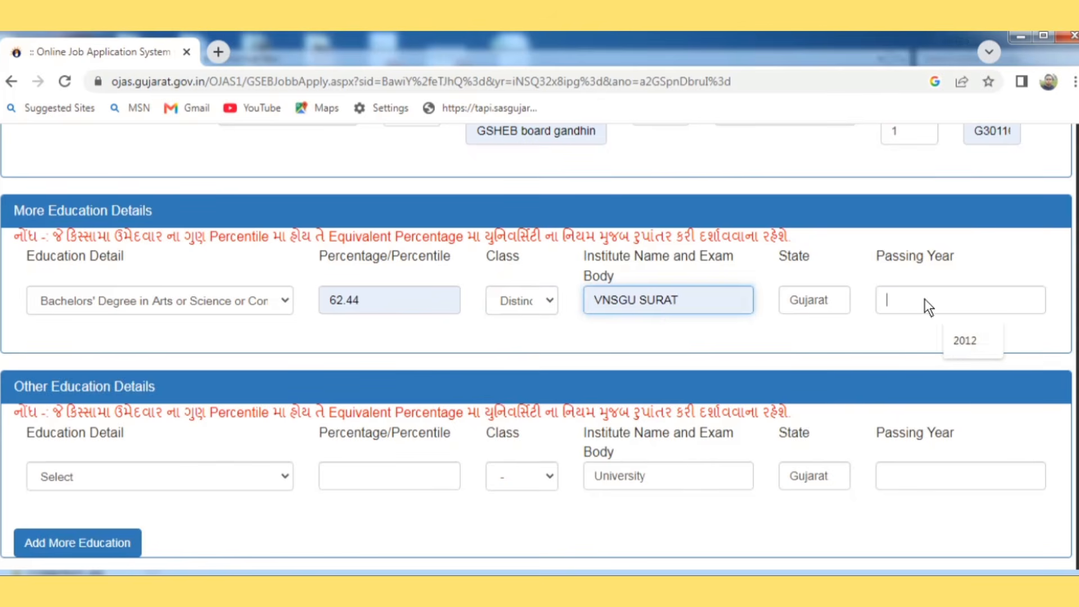
pyautogui.click(954, 339)
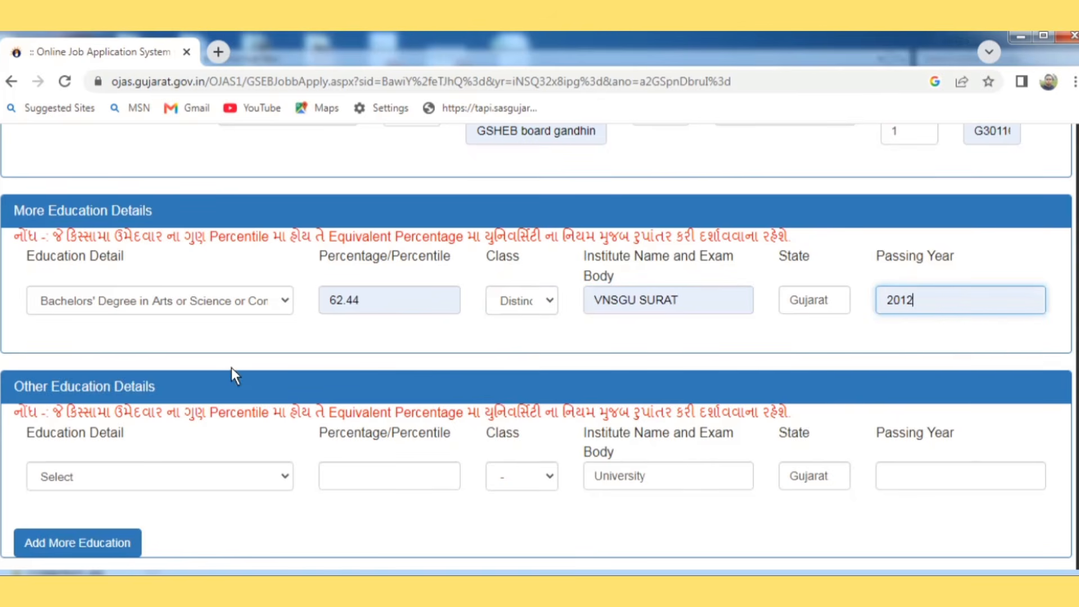
pyautogui.click(194, 475)
# Step: Record the PTC/D.El.Ed certificate with 77.30%, Distinction, SEB GANDHINAGAR and passing year 2006
pyautogui.click(53, 551)
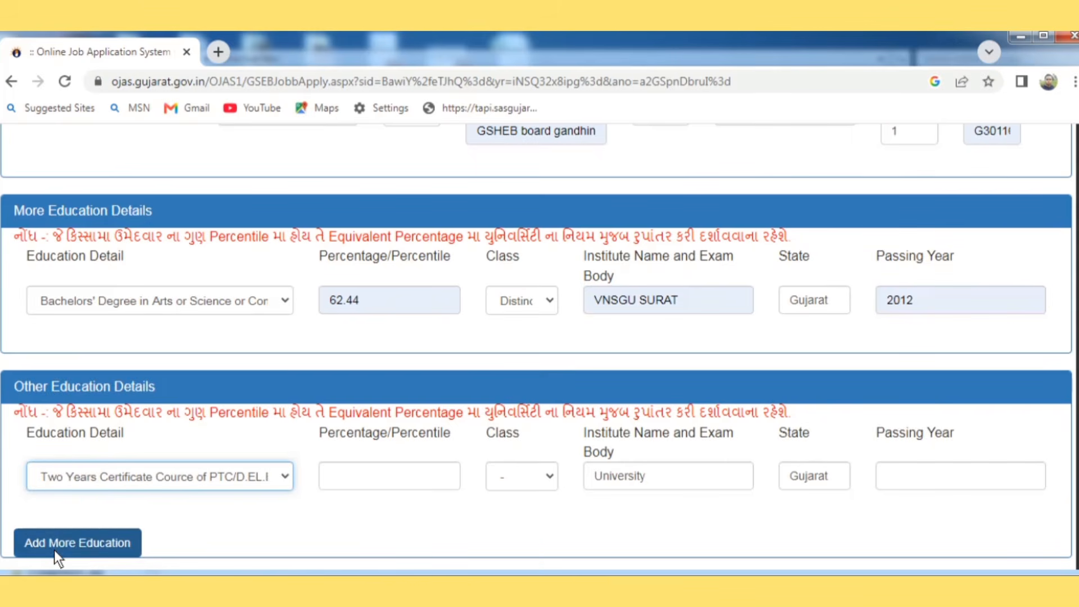
pyautogui.click(387, 469)
pyautogui.click(405, 520)
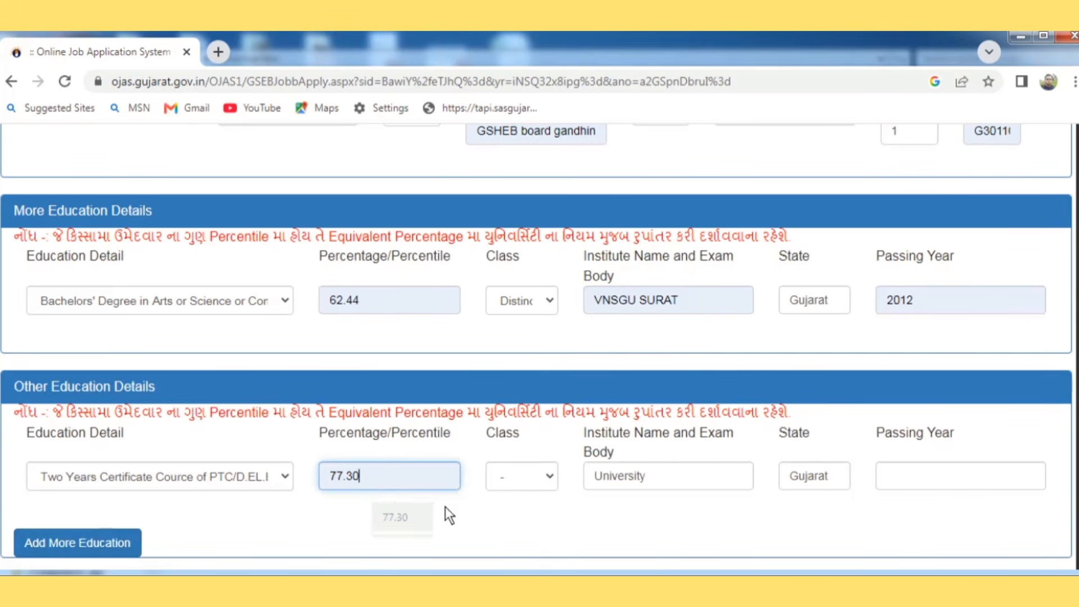
pyautogui.click(512, 480)
pyautogui.click(517, 515)
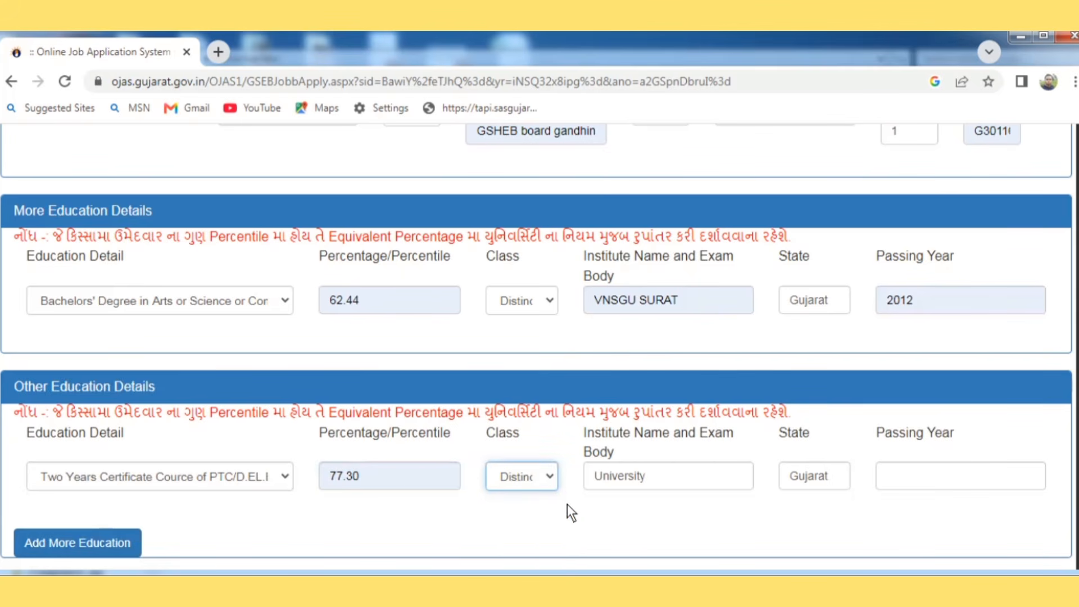
pyautogui.click(617, 480)
pyautogui.write('SEB GANDHINAGAR')
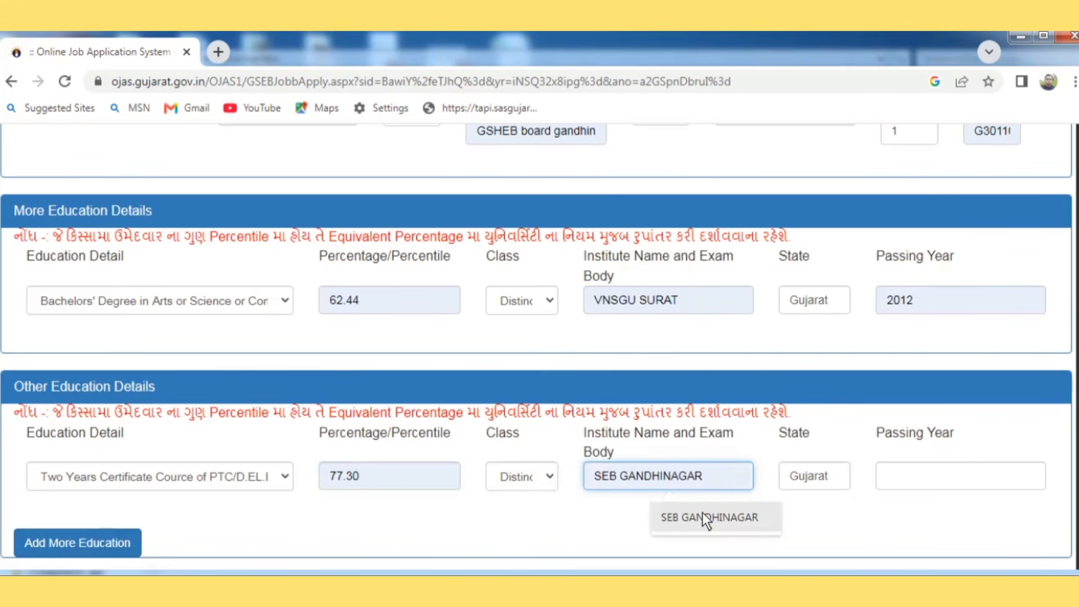
pyautogui.click(703, 512)
pyautogui.click(943, 482)
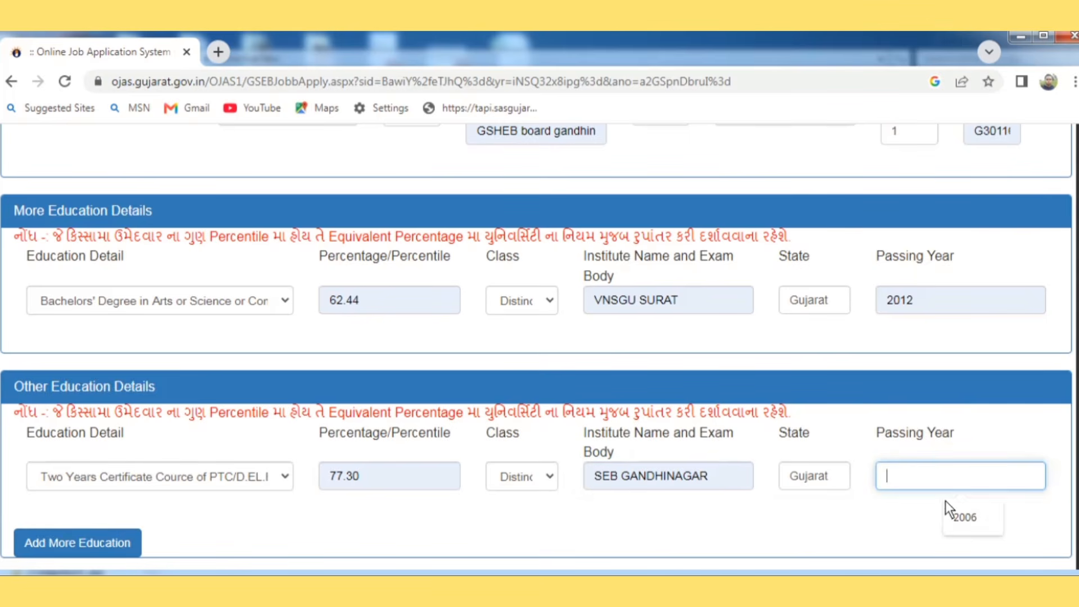
pyautogui.click(961, 525)
pyautogui.scroll(-5, 825, 528)
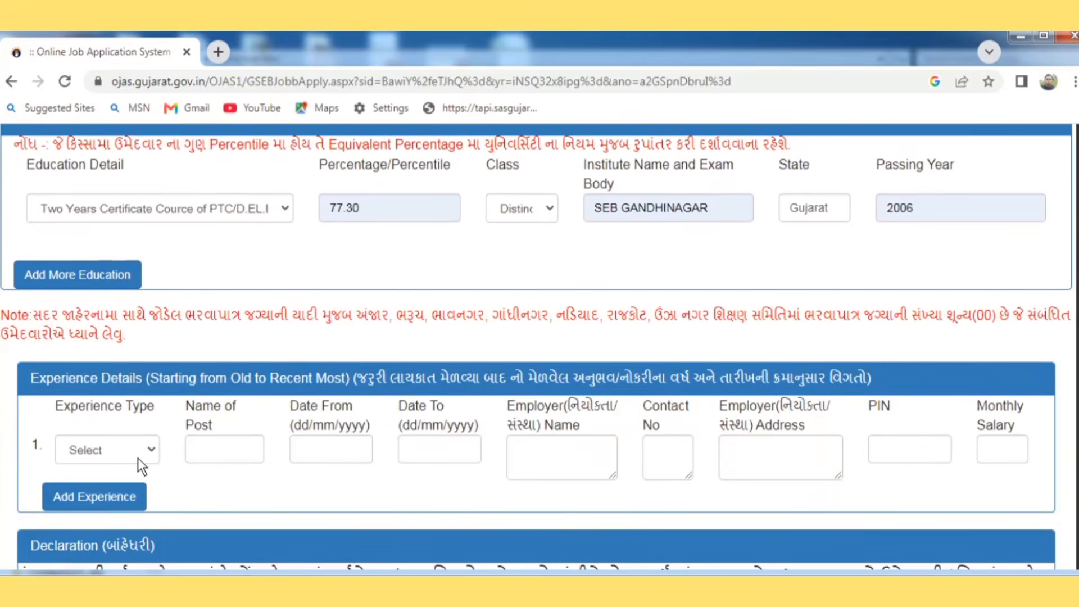
# Step: Set experience type to Teacher in Lower Primary School with post TEACHER, filling employer fields
pyautogui.click(138, 459)
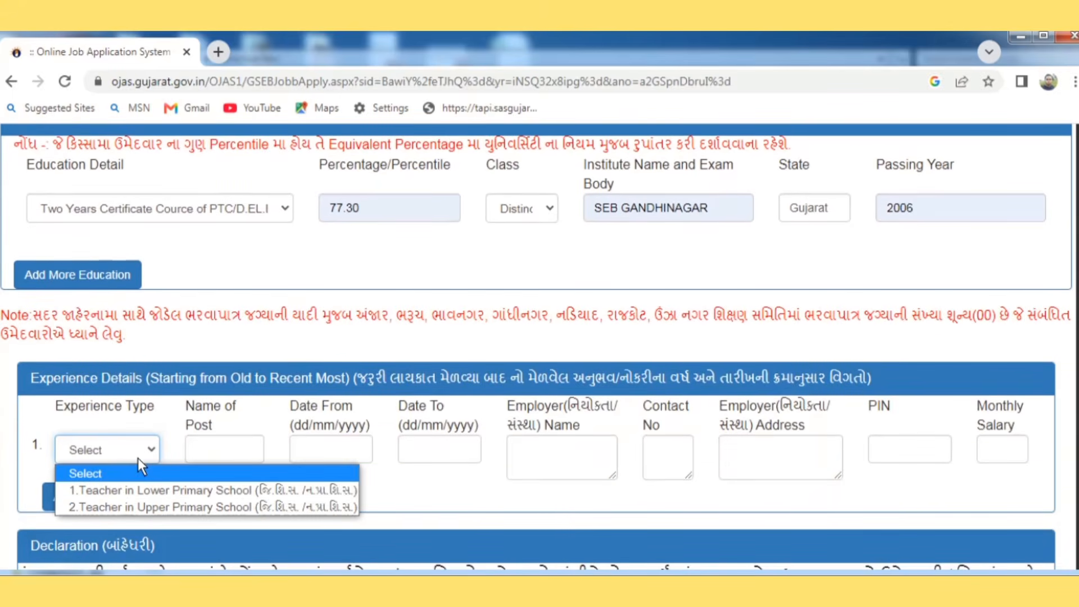
pyautogui.click(147, 491)
pyautogui.click(233, 445)
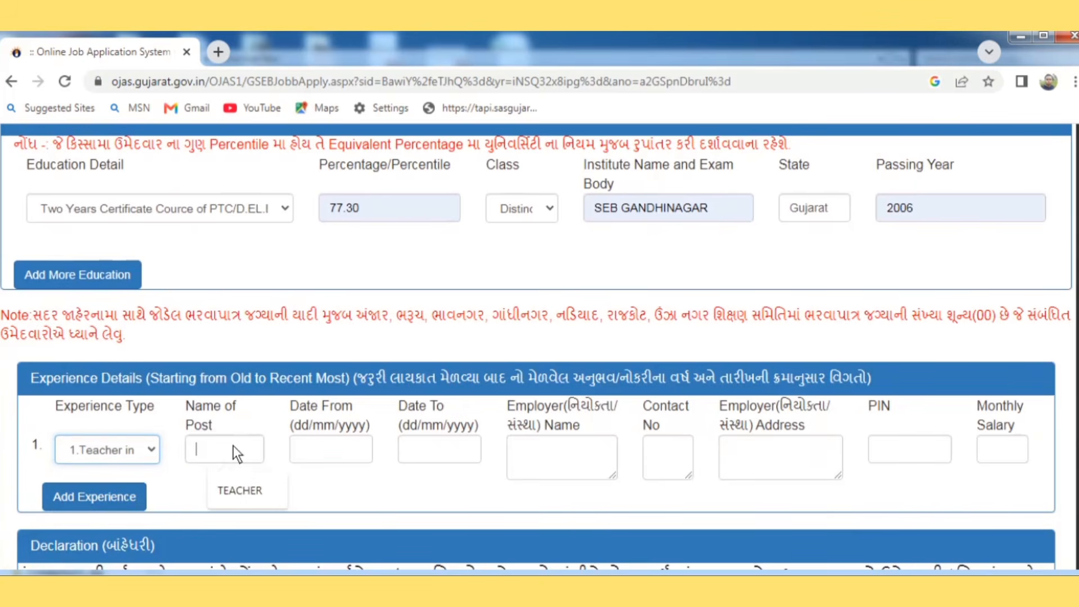
pyautogui.click(246, 490)
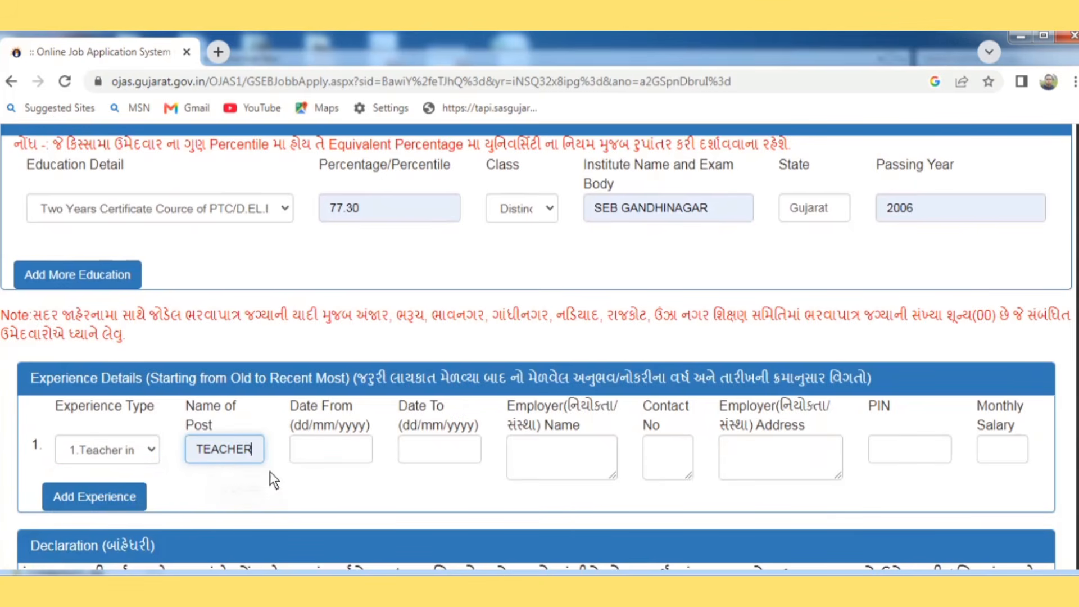
pyautogui.click(298, 446)
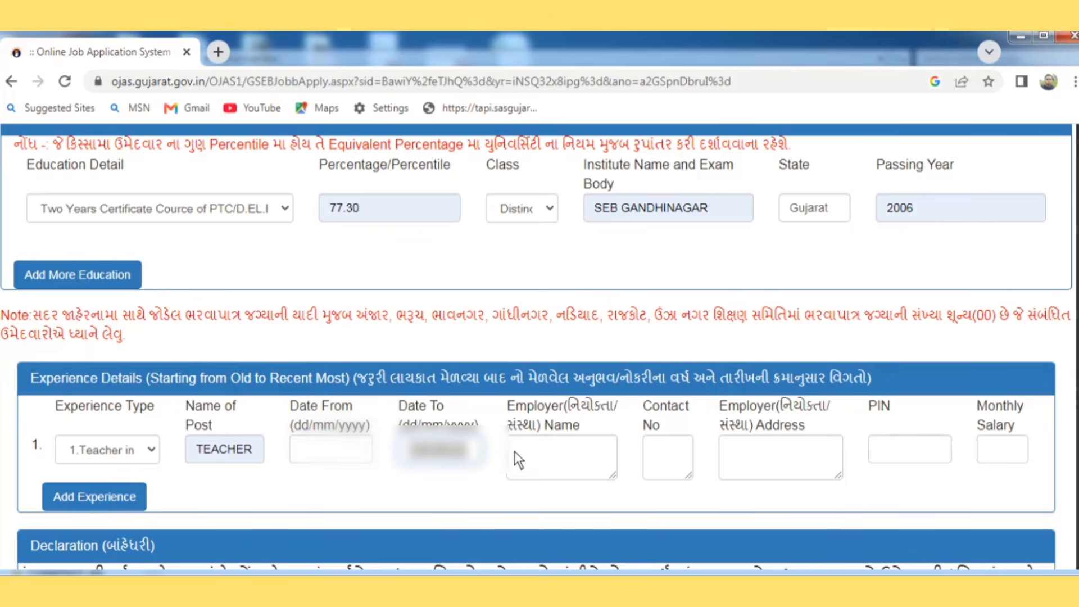
pyautogui.click(531, 453)
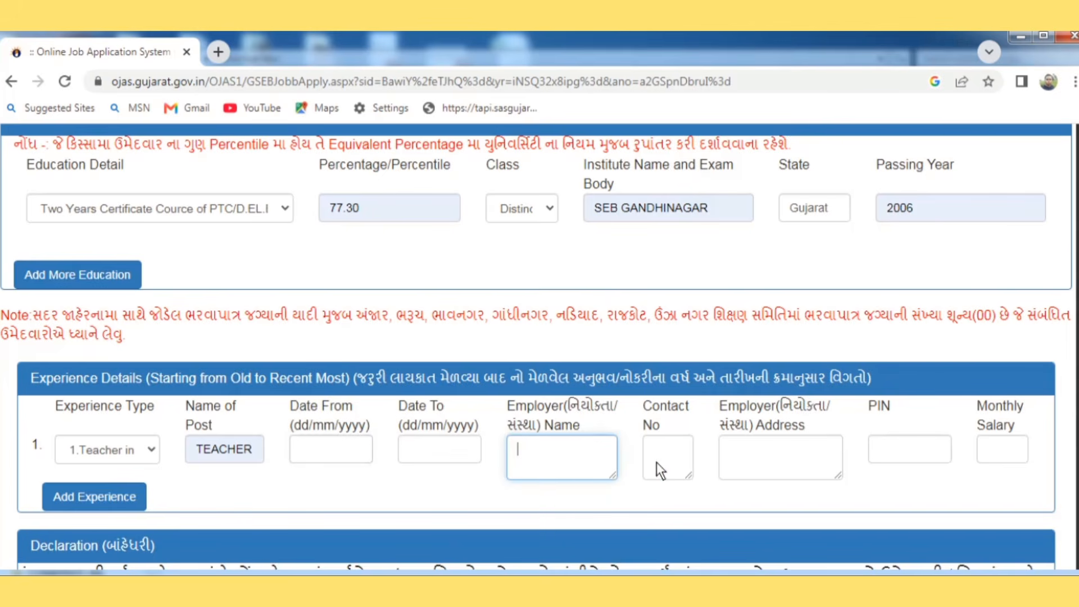
pyautogui.click(683, 460)
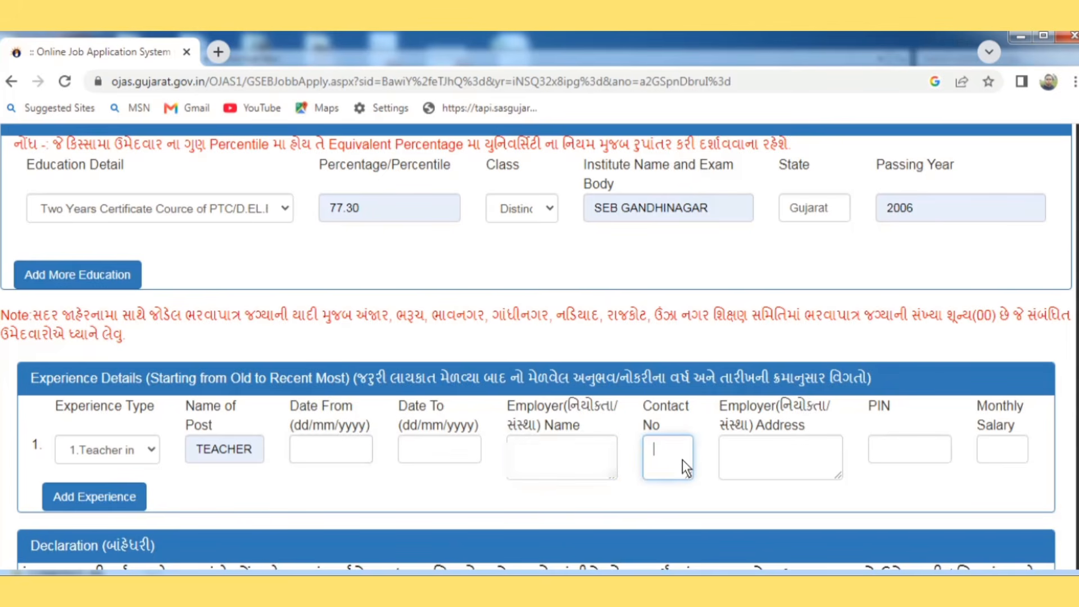
pyautogui.click(774, 458)
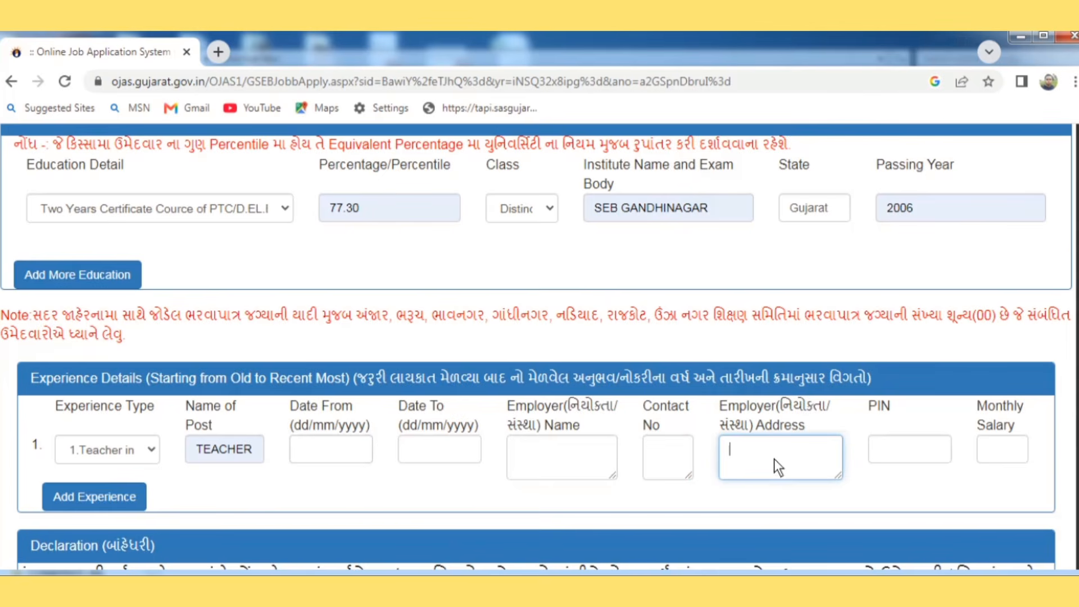
# Step: Fill the employer's PIN code and a monthly salary of 47600 from saved suggestions
pyautogui.click(904, 452)
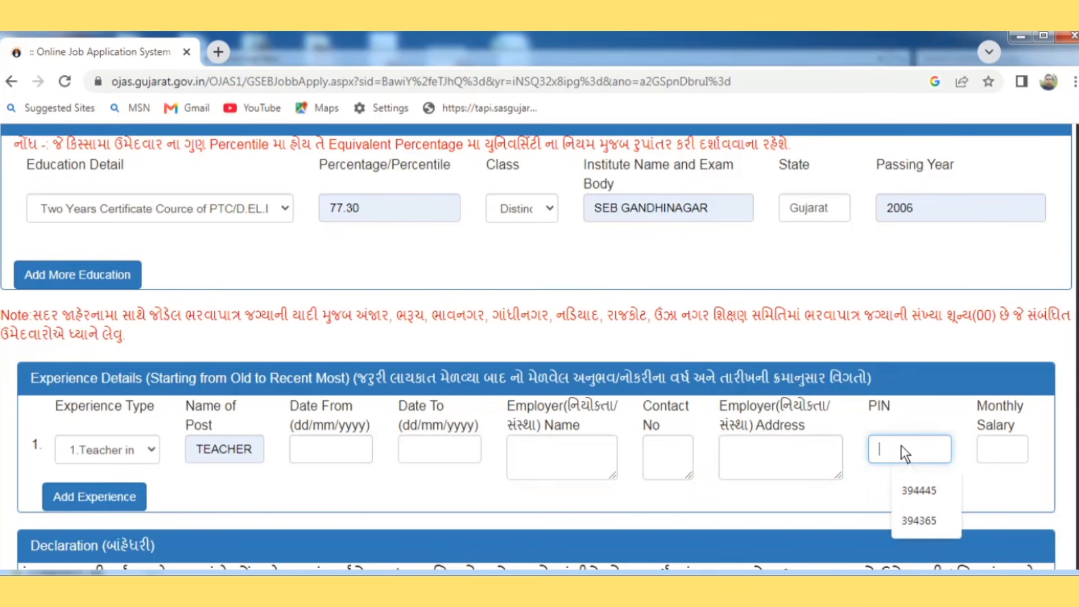
pyautogui.click(922, 518)
pyautogui.click(995, 445)
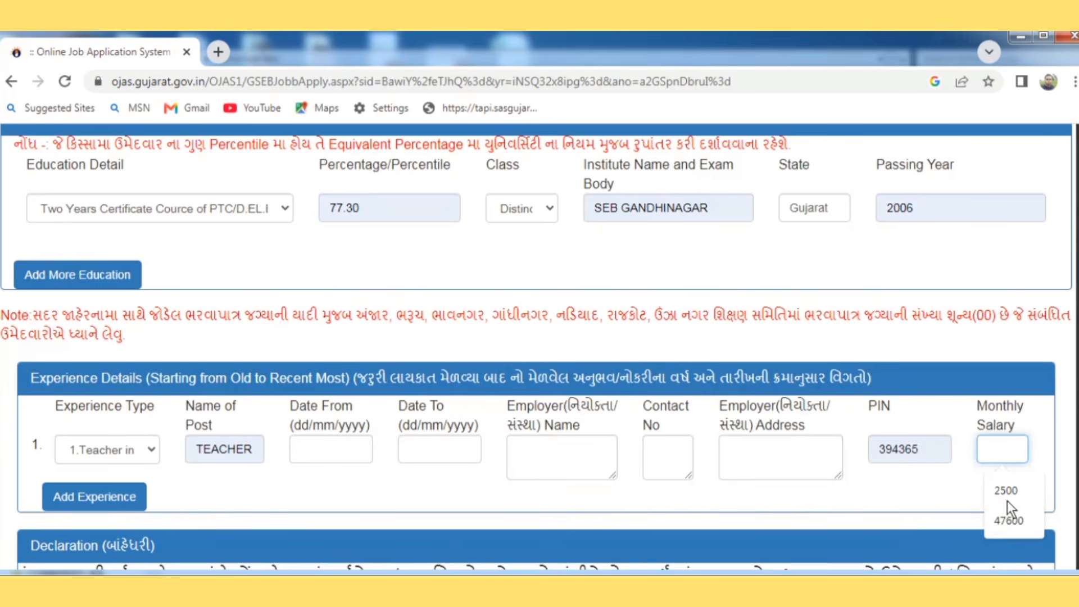
pyautogui.click(1006, 521)
pyautogui.click(723, 470)
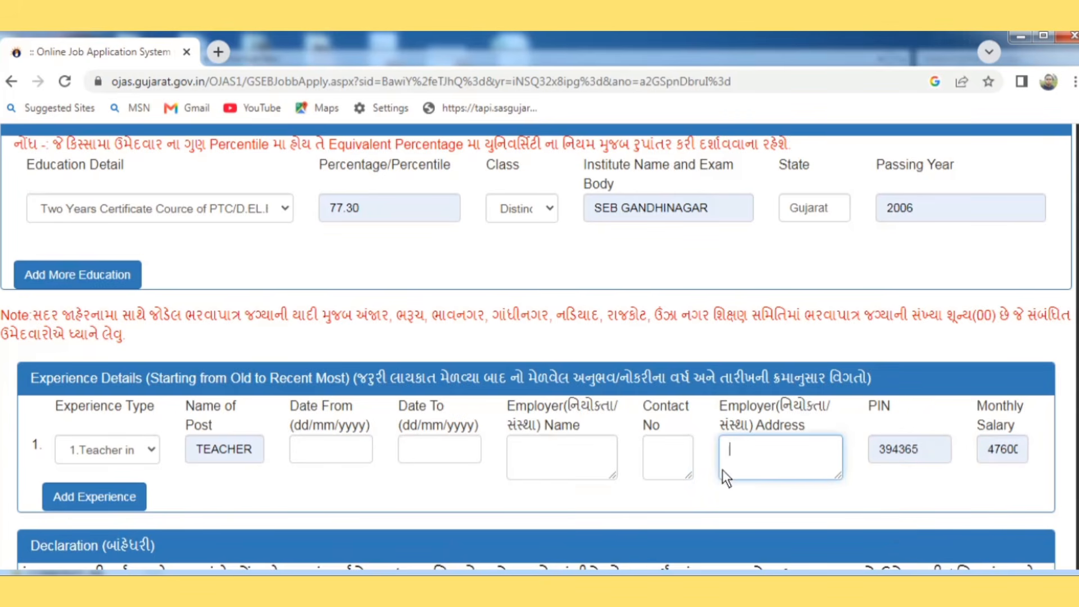
pyautogui.click(649, 506)
pyautogui.scroll(-1, 647, 505)
pyautogui.scroll(-3, 649, 506)
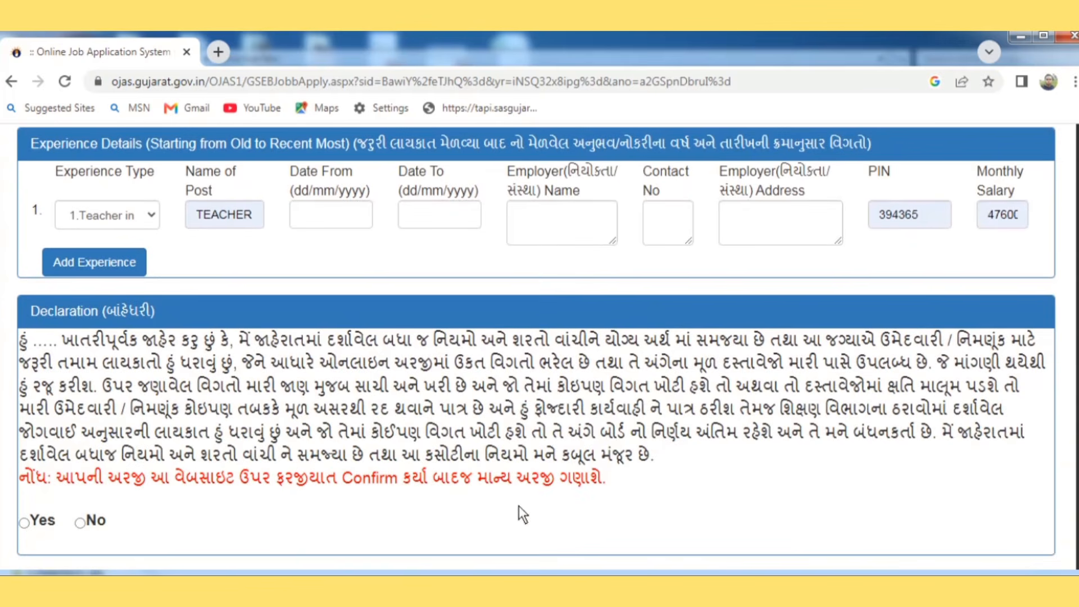
# Step: Answer Yes to the declaration and save the HTAT application
pyautogui.press('Down')
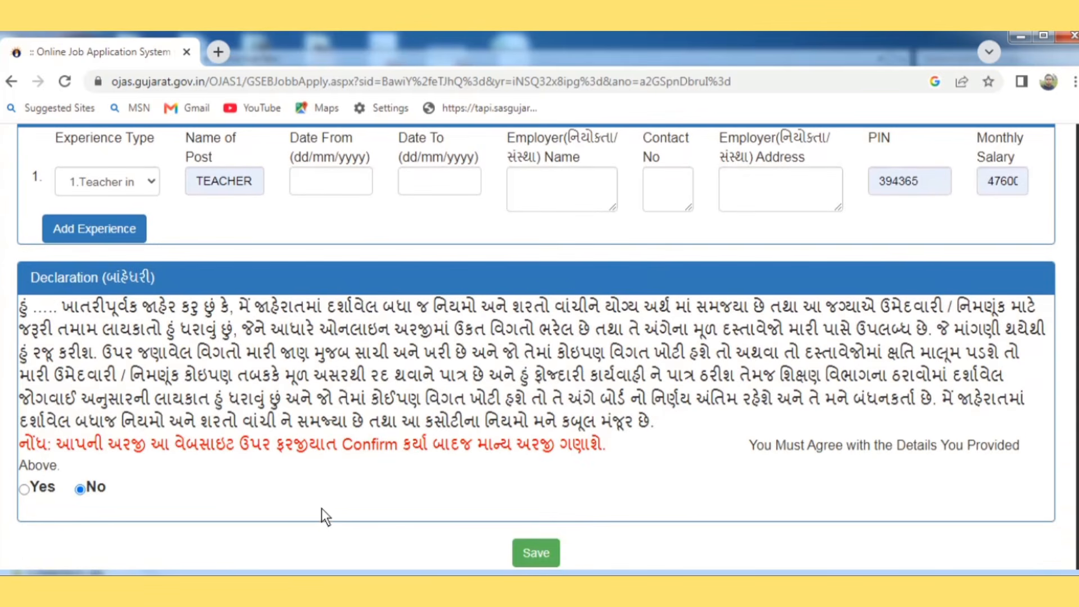
pyautogui.click(24, 490)
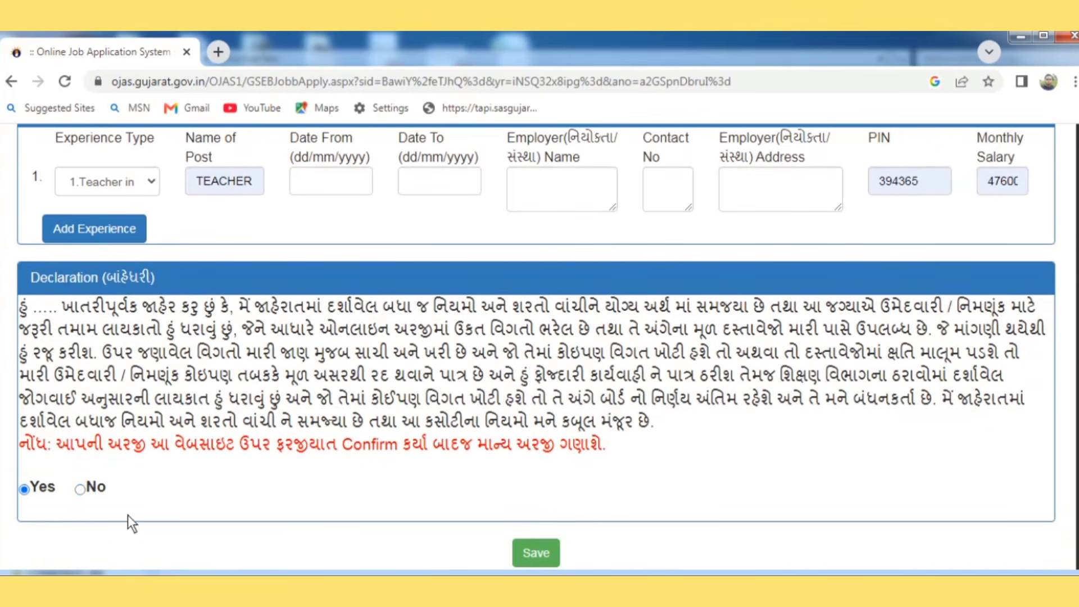
pyautogui.click(531, 553)
pyautogui.scroll(-4, 1068, 426)
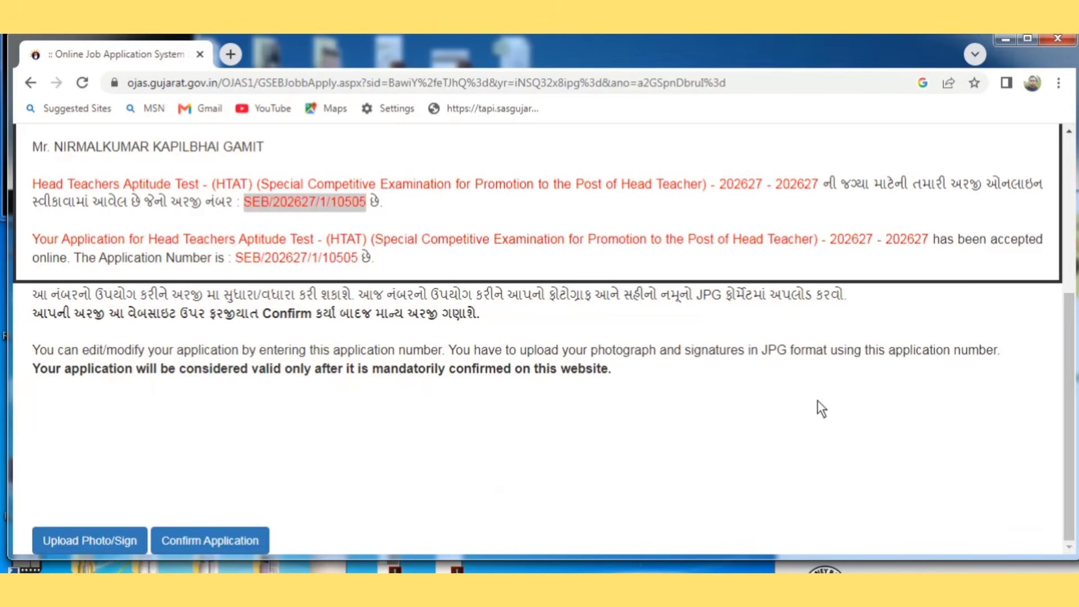
# Step: Open the photo/signature upload form, entering the birth date and captcha code to log in
pyautogui.click(102, 534)
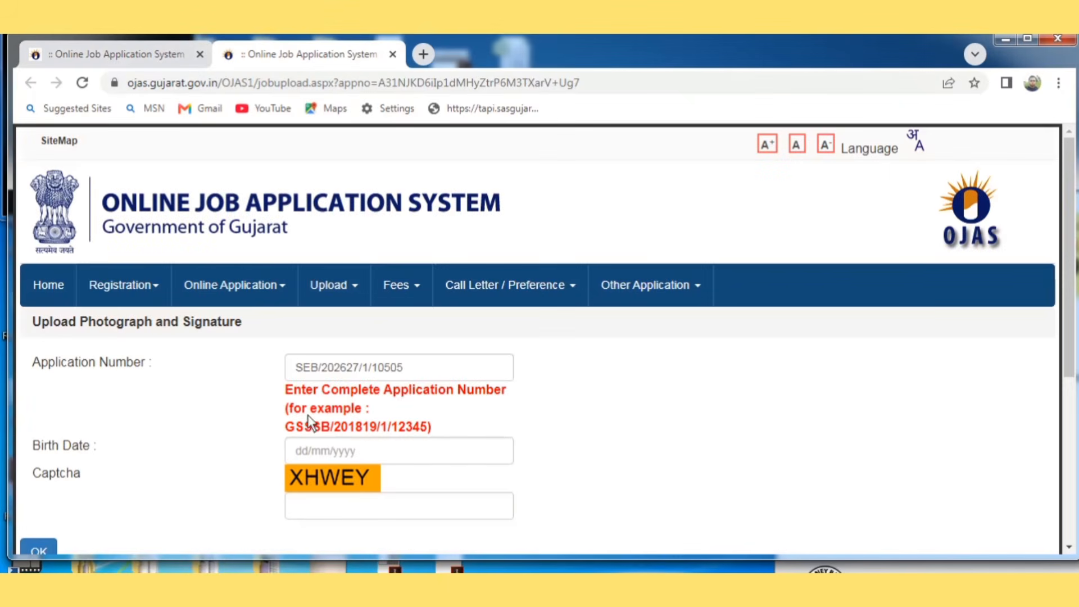
pyautogui.click(296, 450)
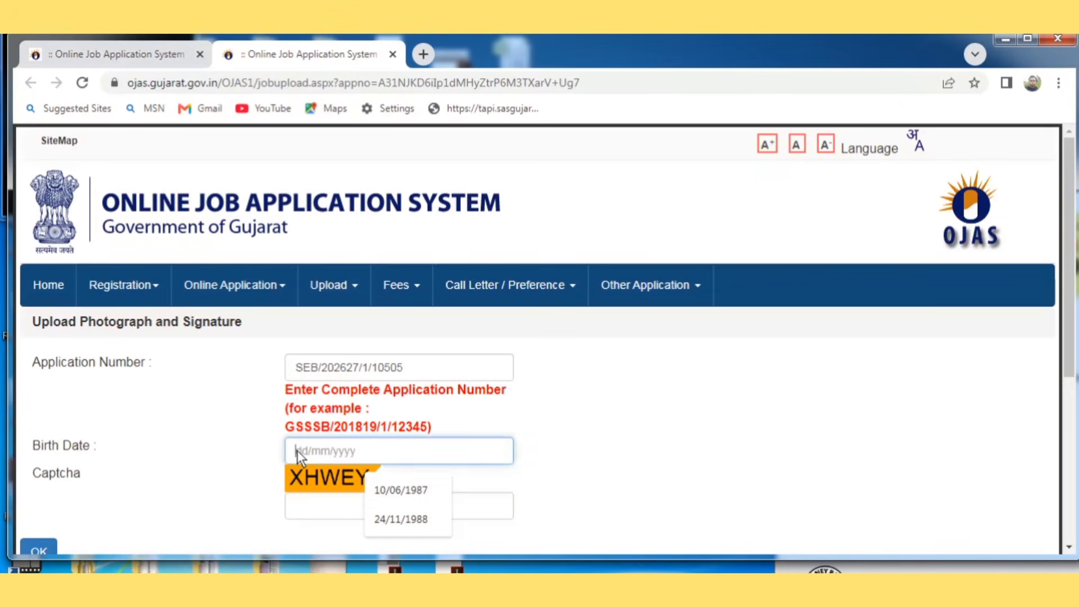
pyautogui.click(387, 492)
pyautogui.click(352, 510)
pyautogui.write('XH')
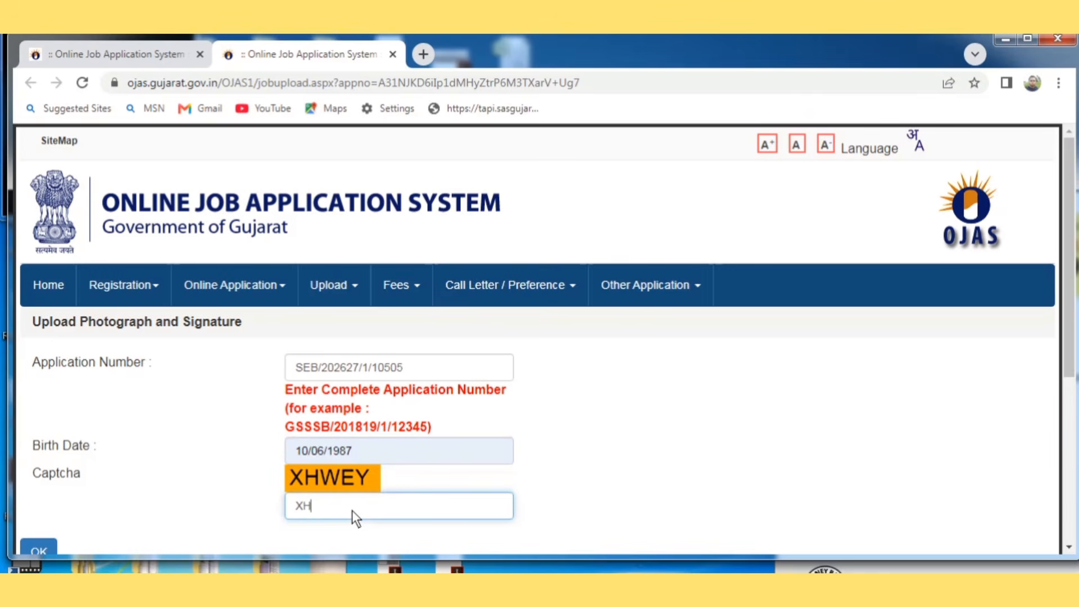
pyautogui.write('WEY')
pyautogui.click(36, 548)
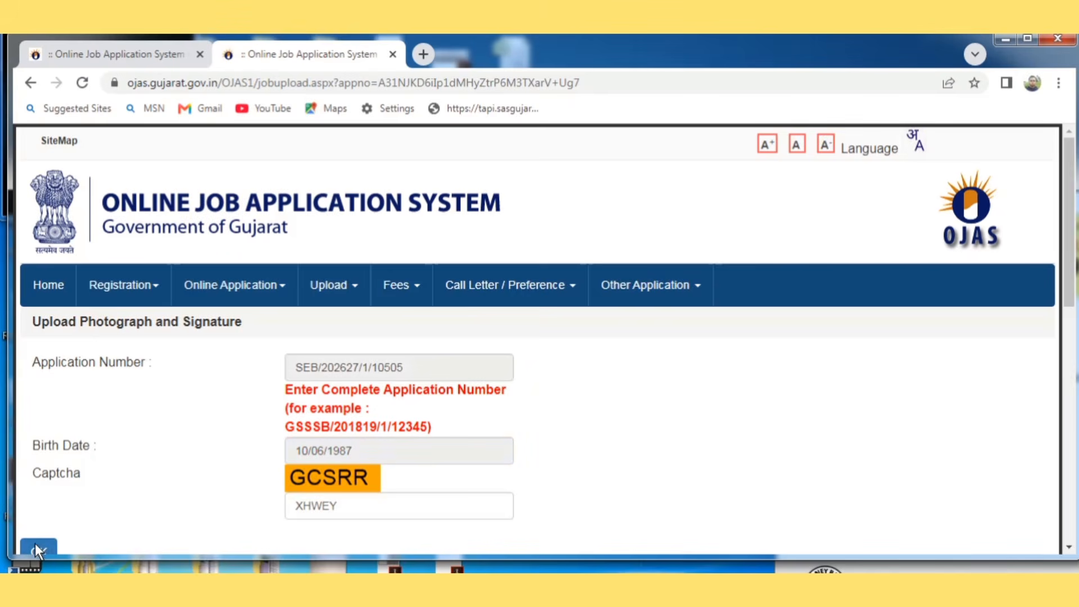
pyautogui.moveTo(1070, 276); pyautogui.dragTo(1071, 407)
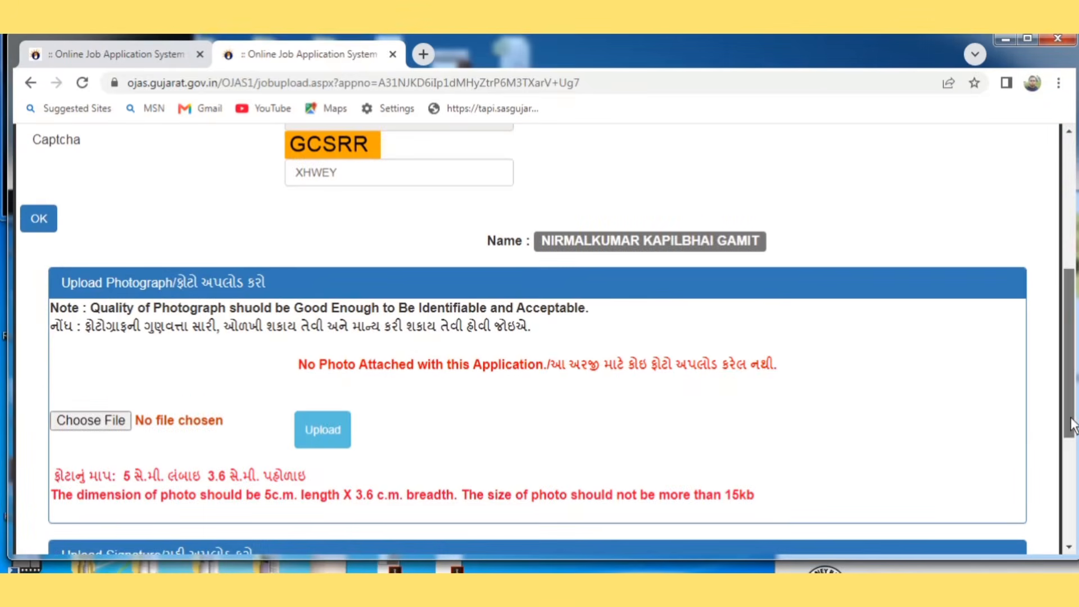
pyautogui.scroll(-3, 391, 290)
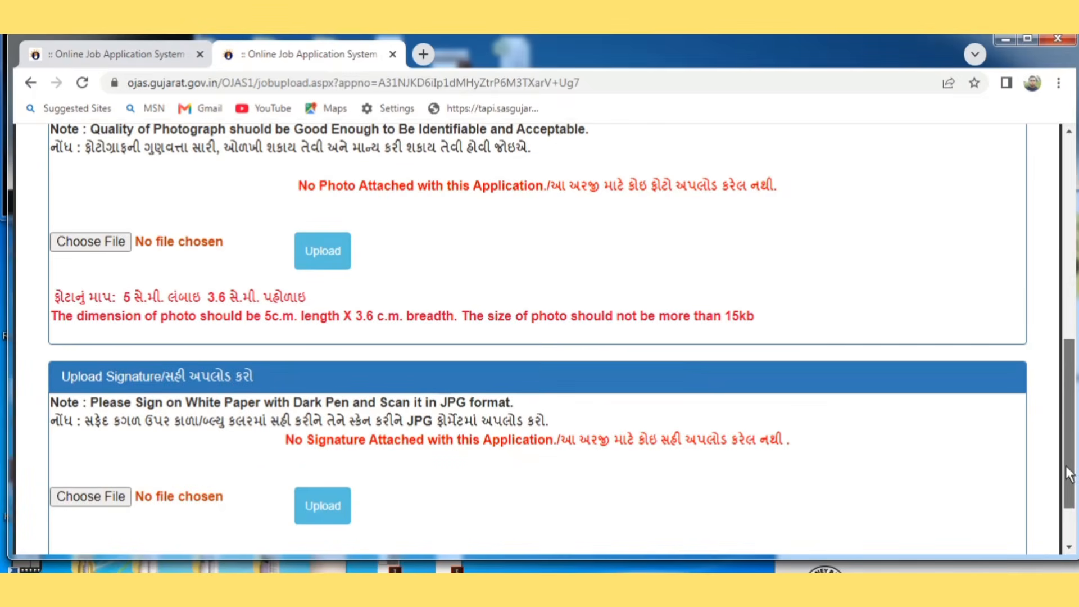
# Step: Upload the photo file and the signature JPEG image
pyautogui.click(109, 240)
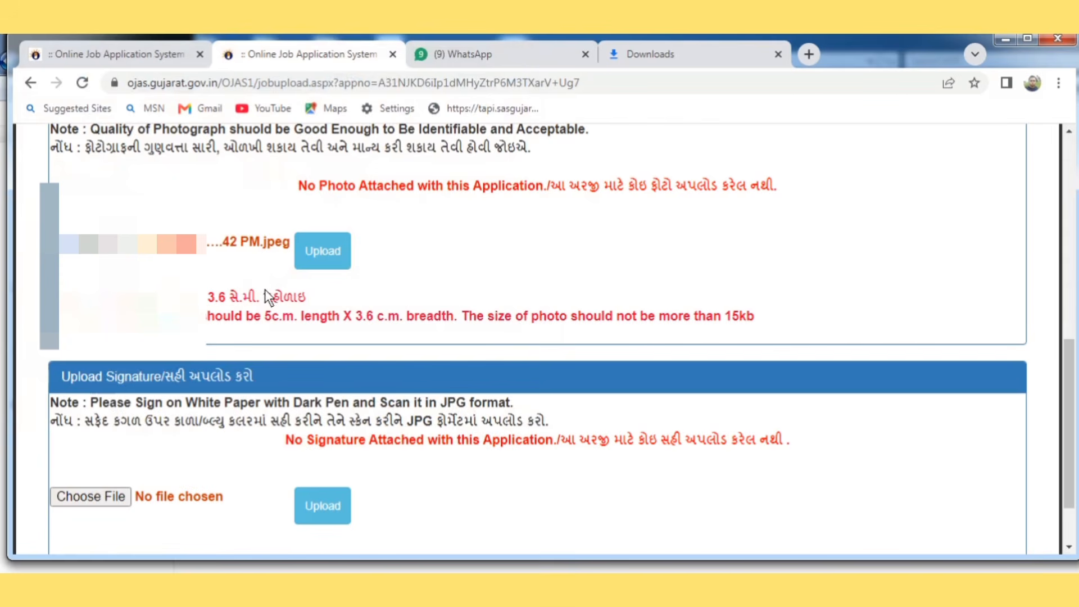
pyautogui.click(330, 254)
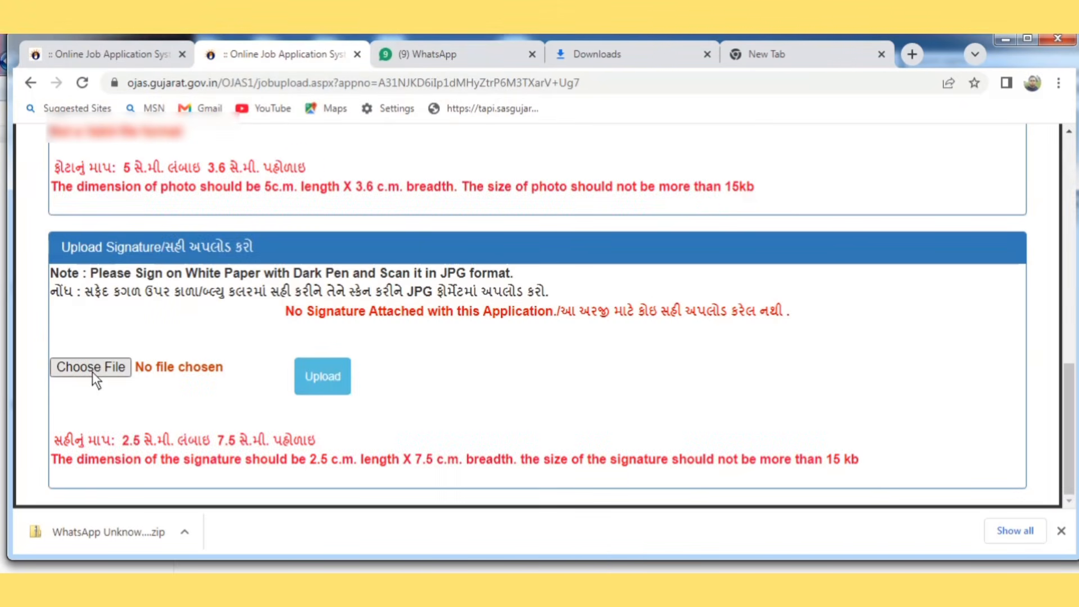
pyautogui.click(92, 367)
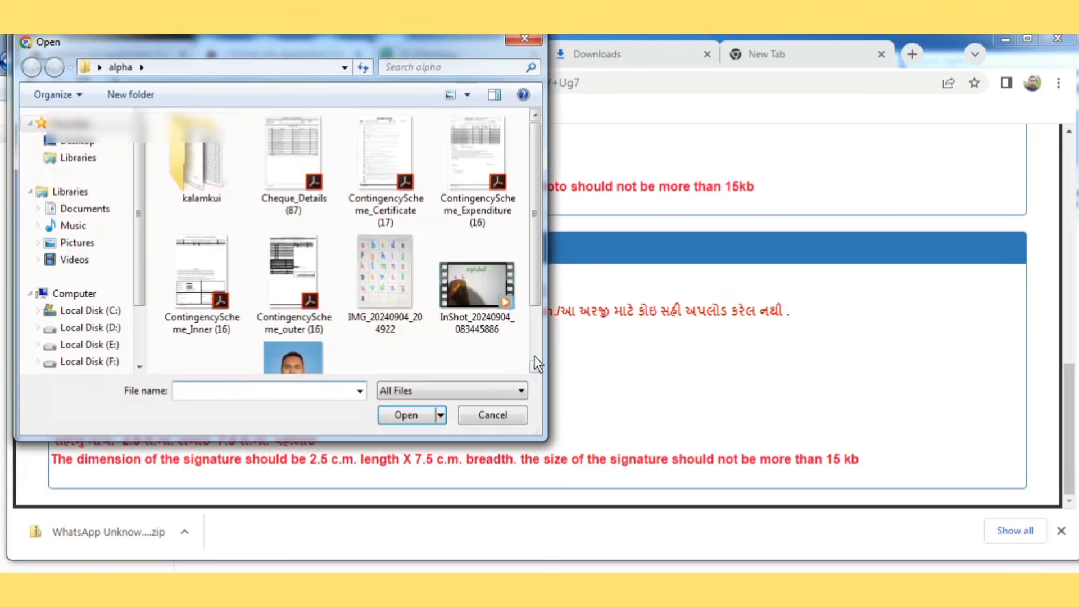
pyautogui.click(535, 366)
pyautogui.doubleClick(201, 318)
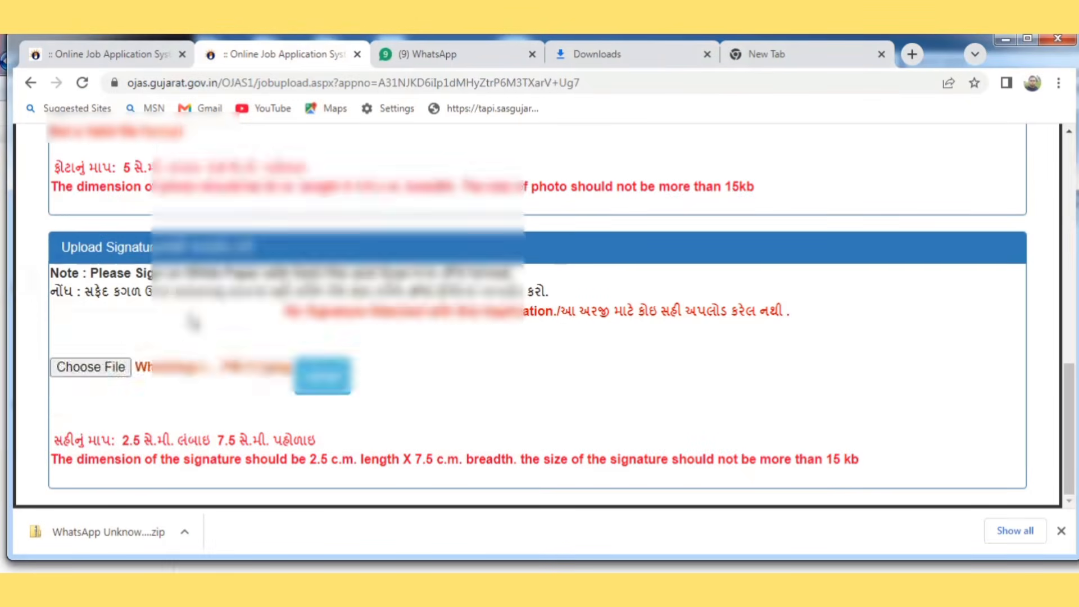
pyautogui.click(309, 377)
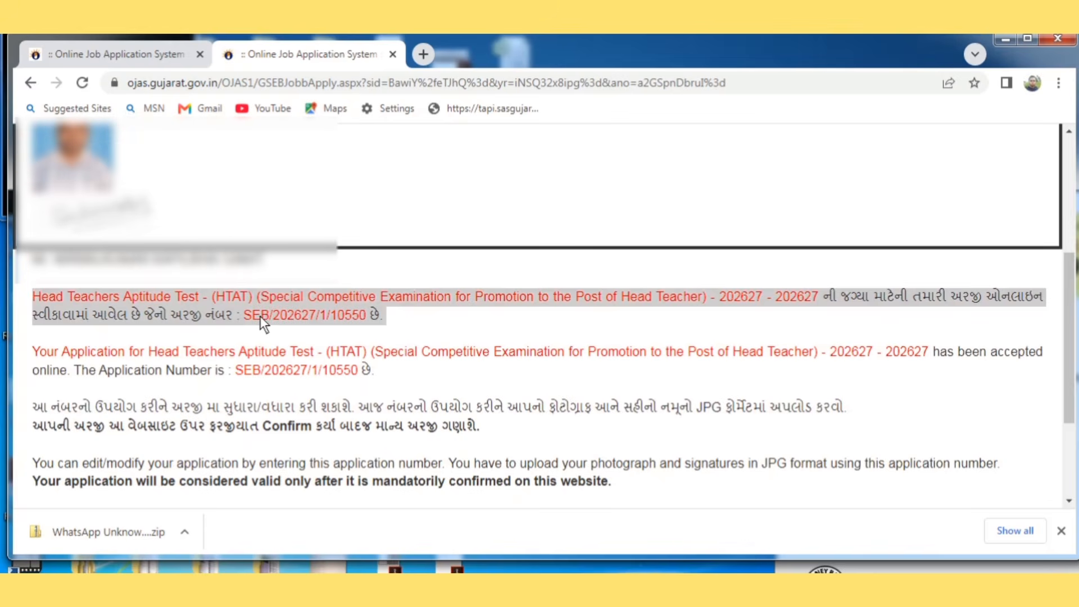
# Step: Open the Confirm Application page for the saved HTAT application
pyautogui.click(261, 316)
pyautogui.scroll(-2, 261, 315)
pyautogui.scroll(-2, 261, 316)
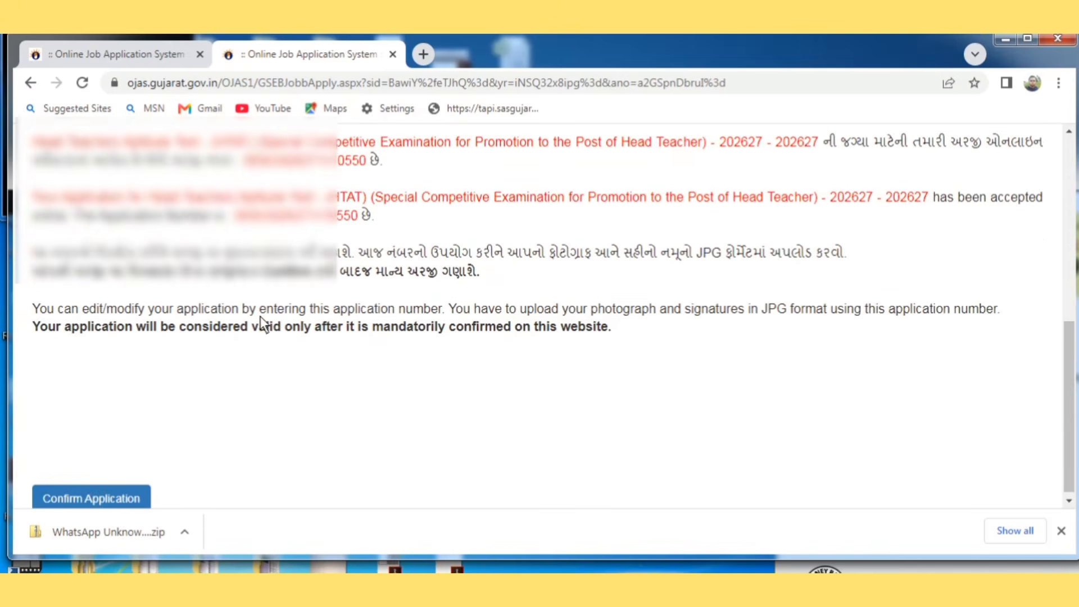
pyautogui.click(137, 492)
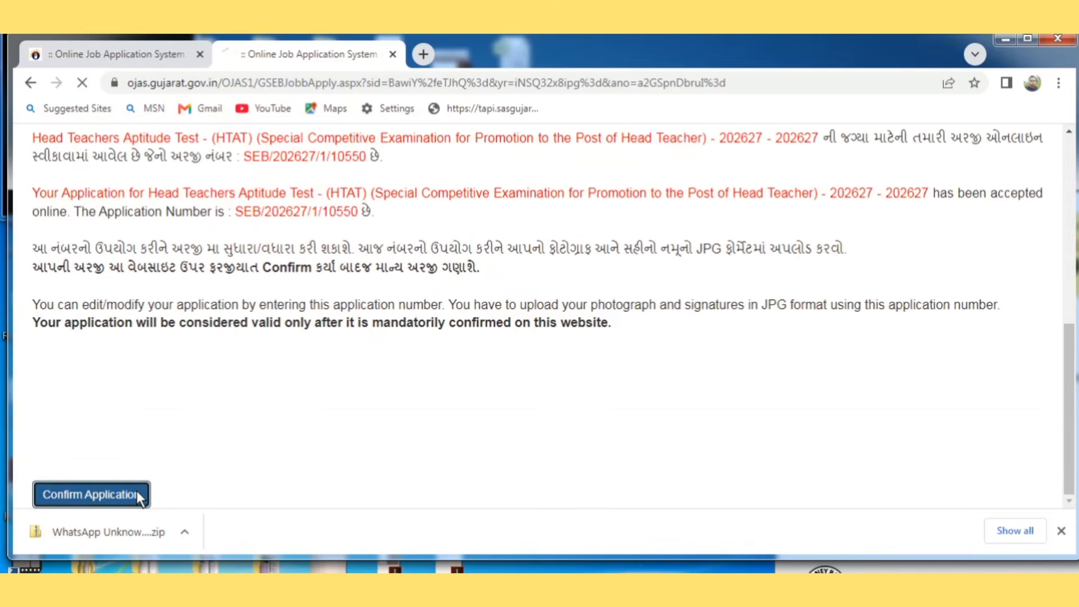
# Step: Enter the saved birth date and the captcha, and submit the confirmation request
pyautogui.click(304, 473)
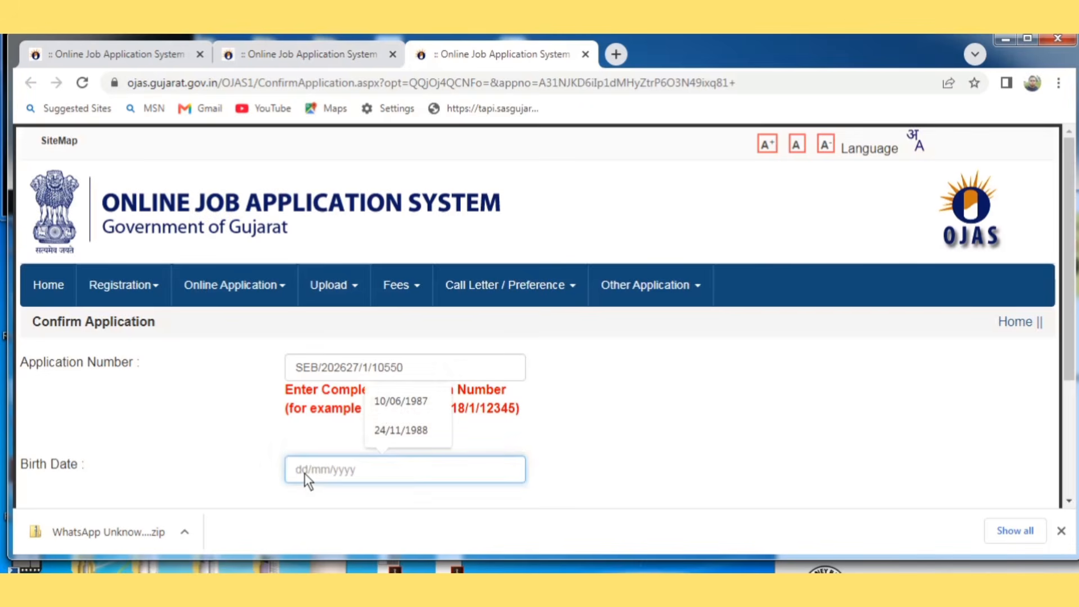
pyautogui.click(381, 406)
pyautogui.scroll(-3, 256, 447)
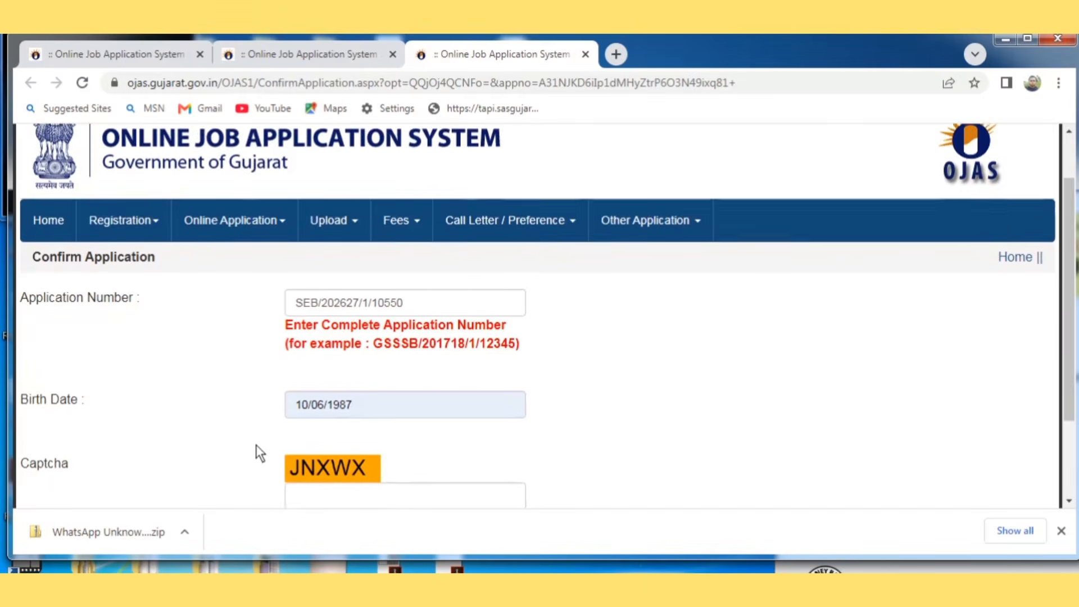
pyautogui.click(314, 404)
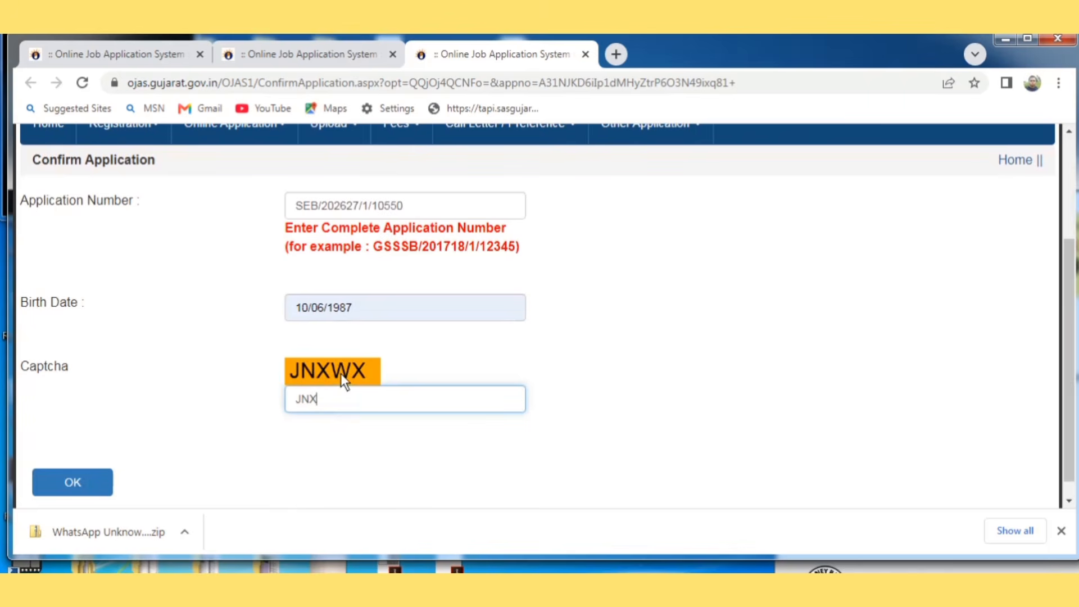
pyautogui.click(59, 491)
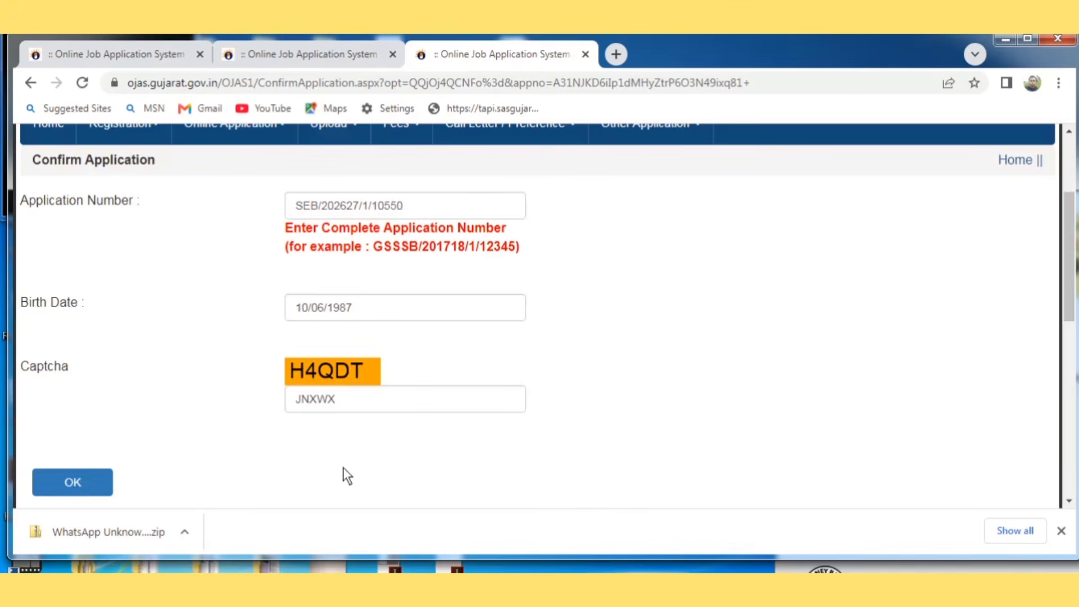
# Step: Review the application details, confirm them as final and accept the alert
pyautogui.scroll(-5, 345, 470)
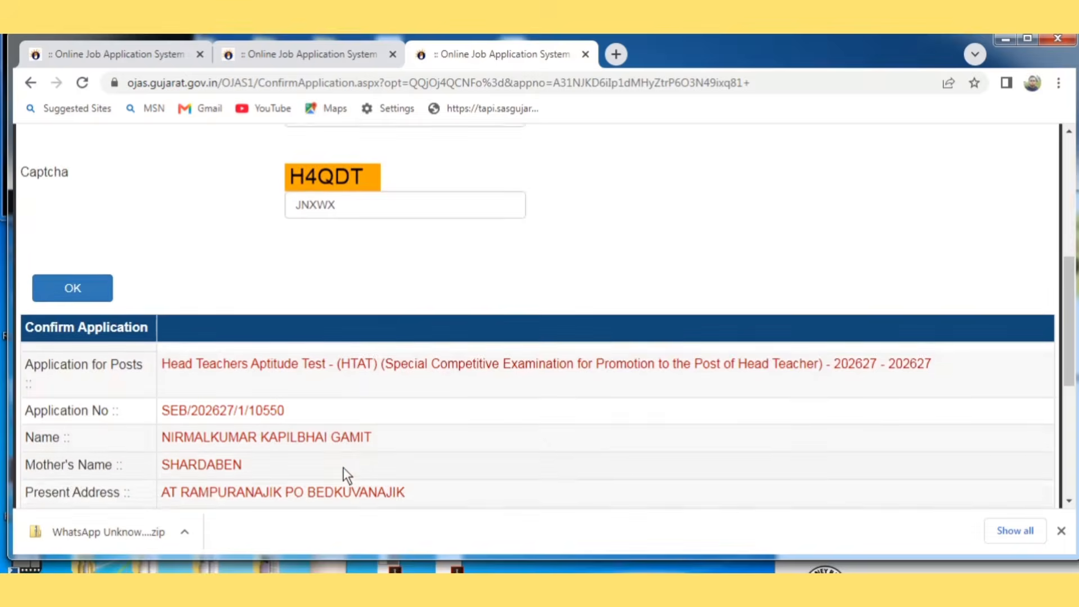
pyautogui.scroll(-8, 345, 470)
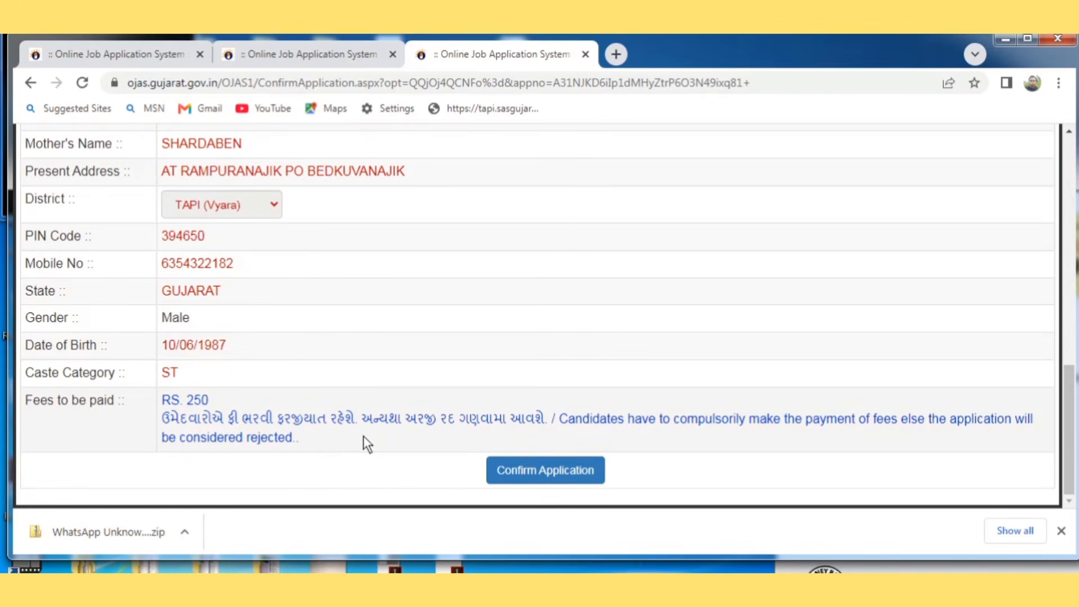
pyautogui.click(539, 468)
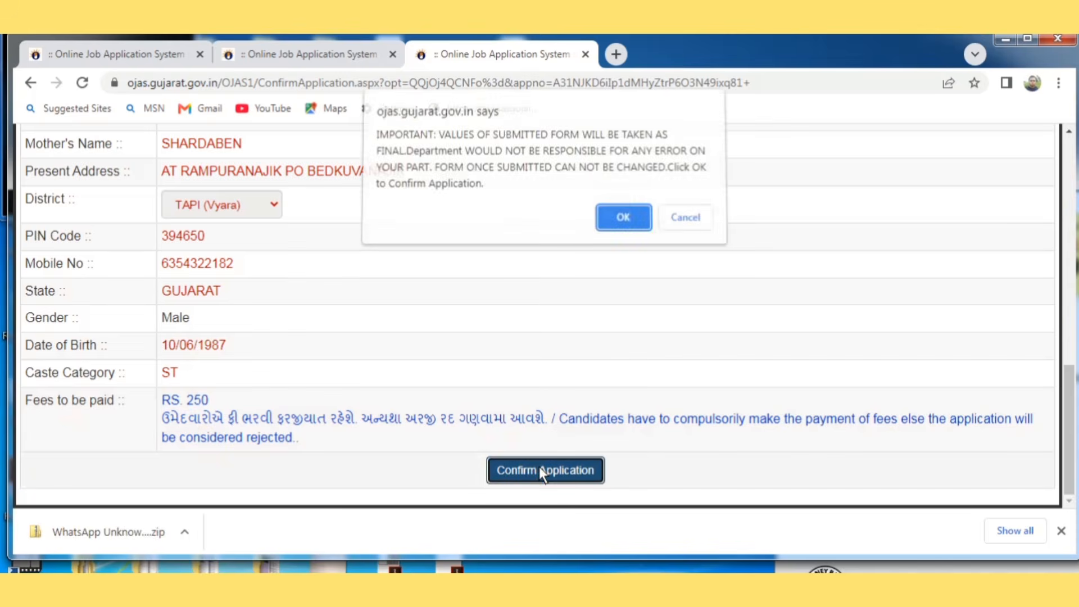
pyautogui.click(618, 225)
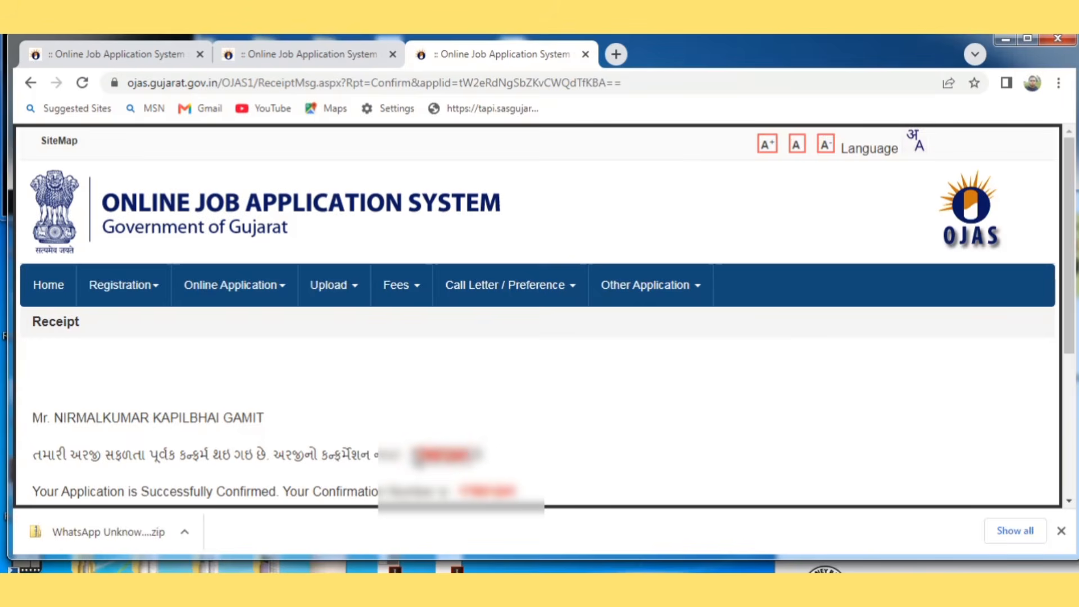
# Step: Open the two-page printable application PDF, then return to the receipt and open the Pay Fees Online form
pyautogui.scroll(-5, 413, 451)
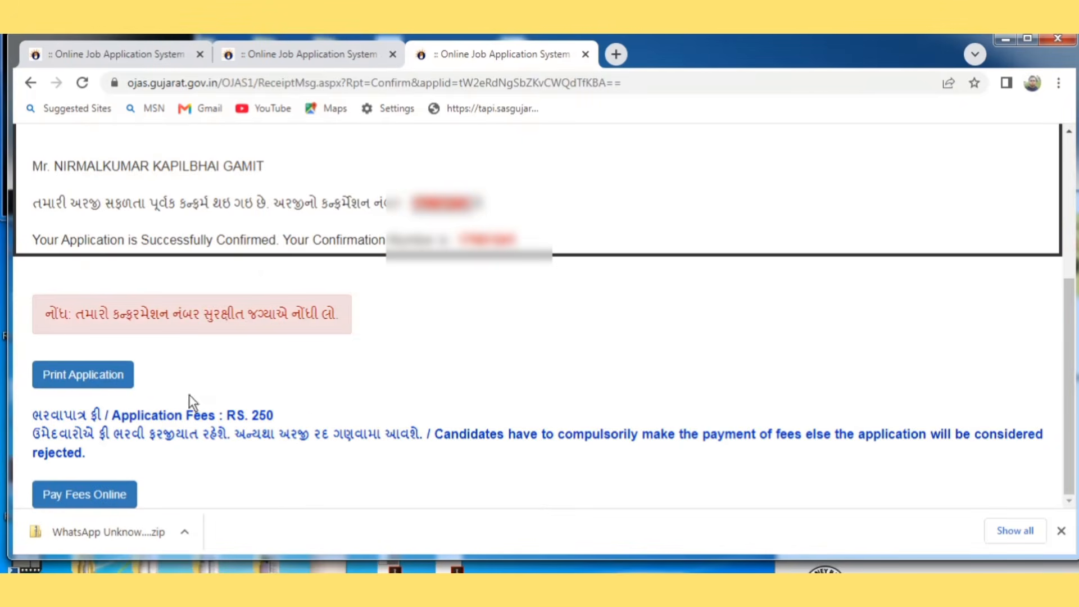
pyautogui.click(123, 376)
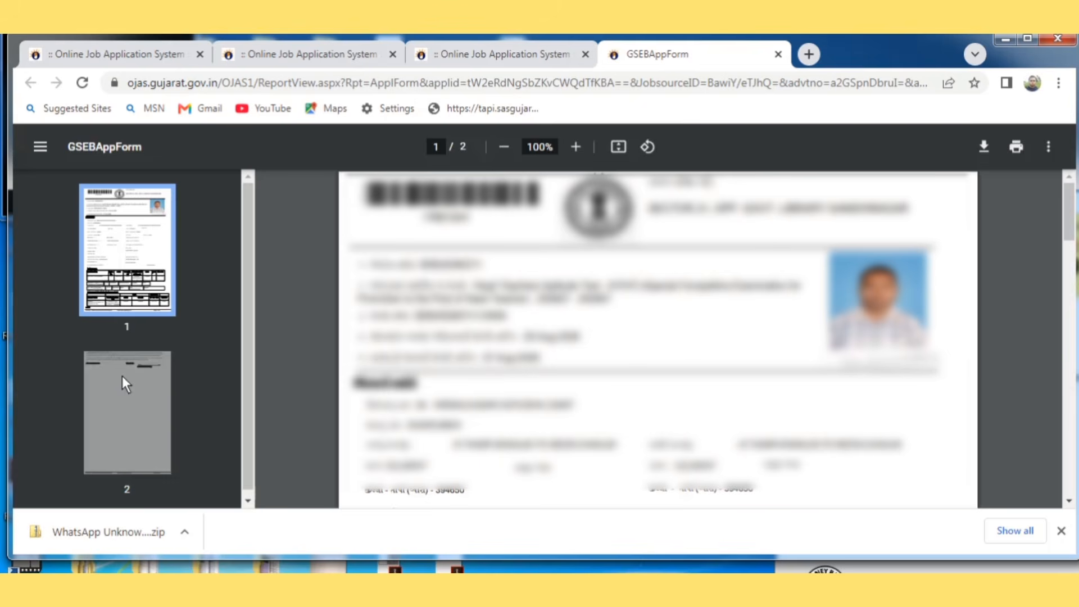
pyautogui.click(522, 59)
pyautogui.scroll(-5, 189, 441)
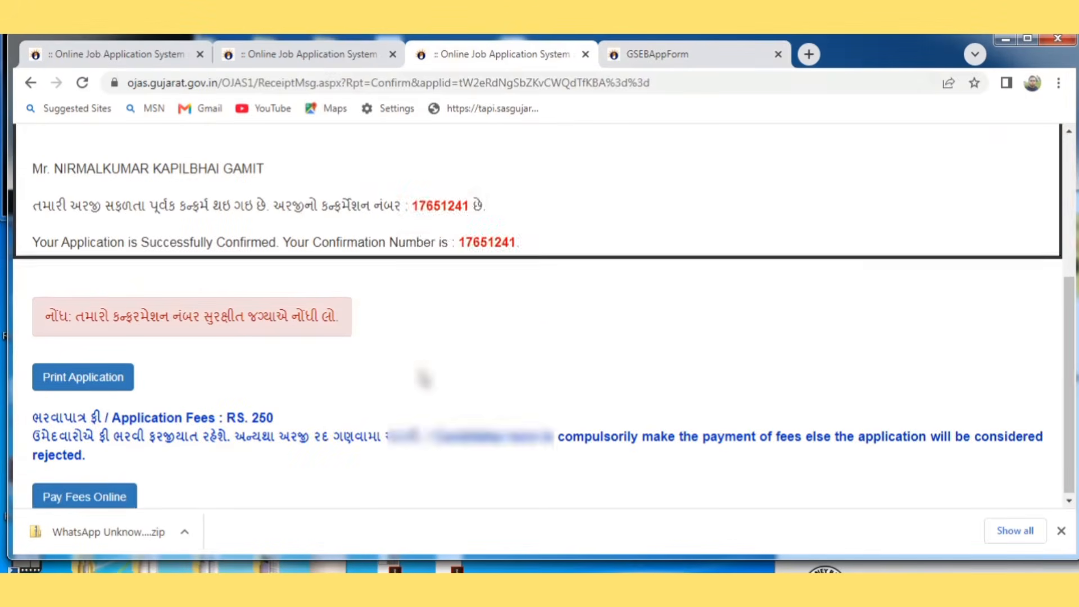
pyautogui.click(94, 493)
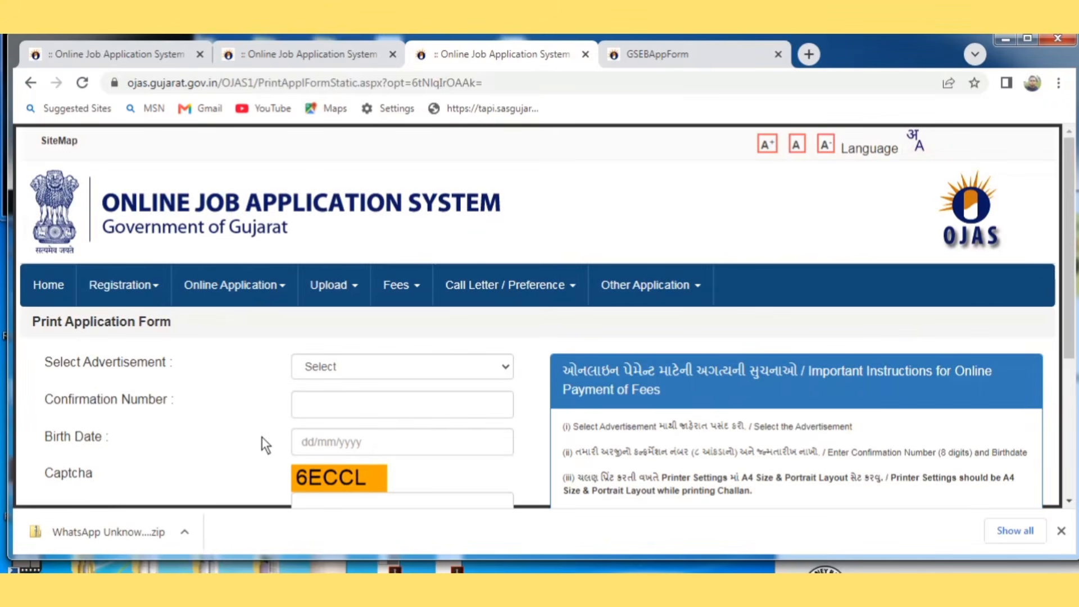
# Step: Select the SEB HTAT advertisement in the fee payment form
pyautogui.click(306, 377)
pyautogui.press('Down')
pyautogui.press('Down')
pyautogui.press('Down')
pyautogui.press('Down')
pyautogui.press('Down')
pyautogui.press('Down')
pyautogui.press('Down')
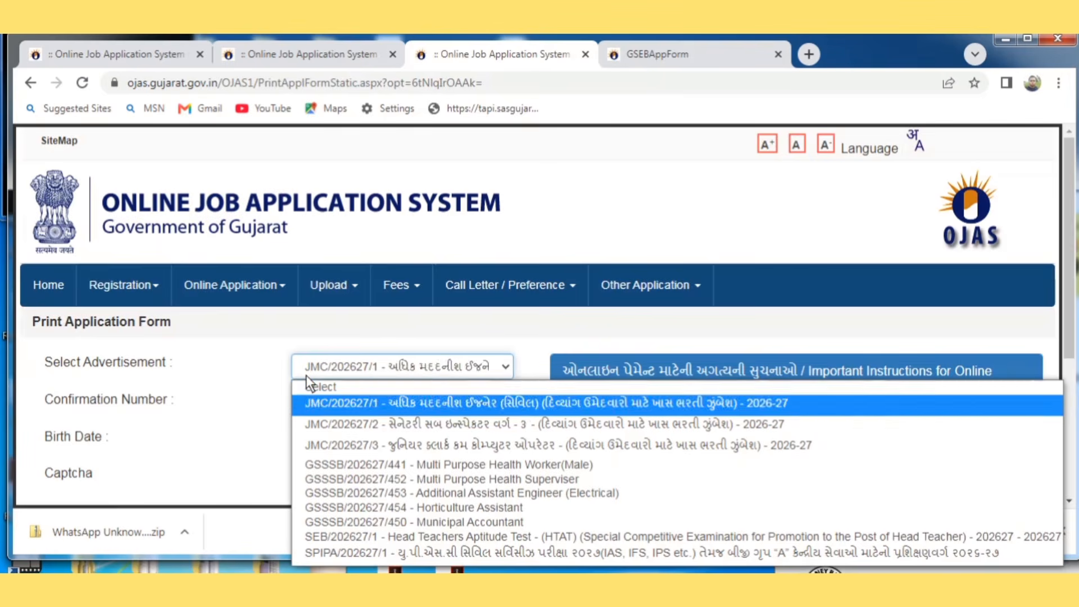
pyautogui.press('Down')
pyautogui.press('Down')
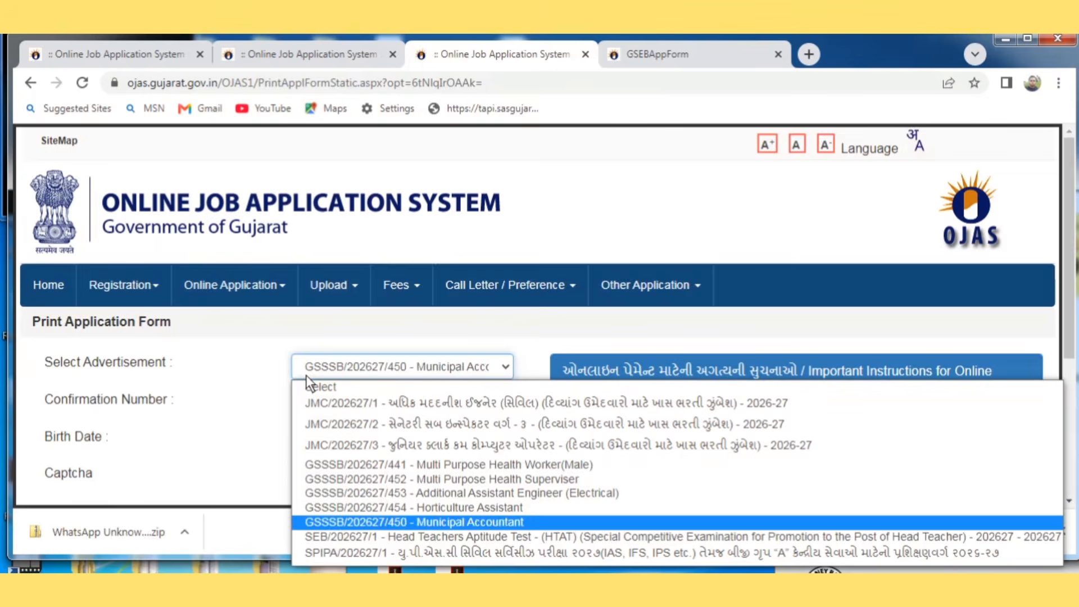
pyautogui.press('Return')
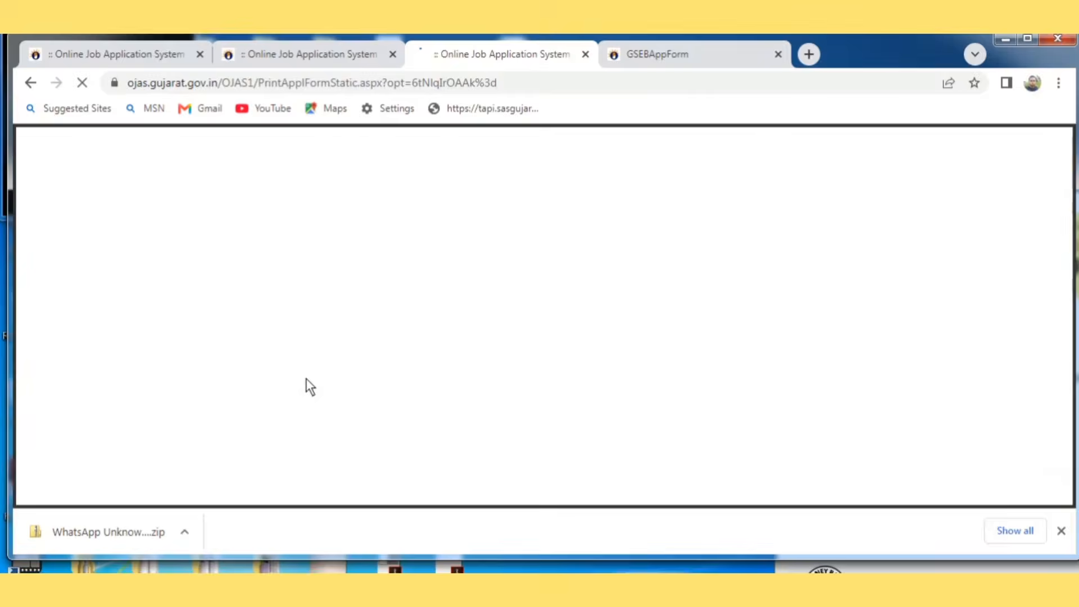
# Step: Enter the saved confirmation number, birth date and captcha, and proceed to online payment of the 250 fee
pyautogui.click(311, 406)
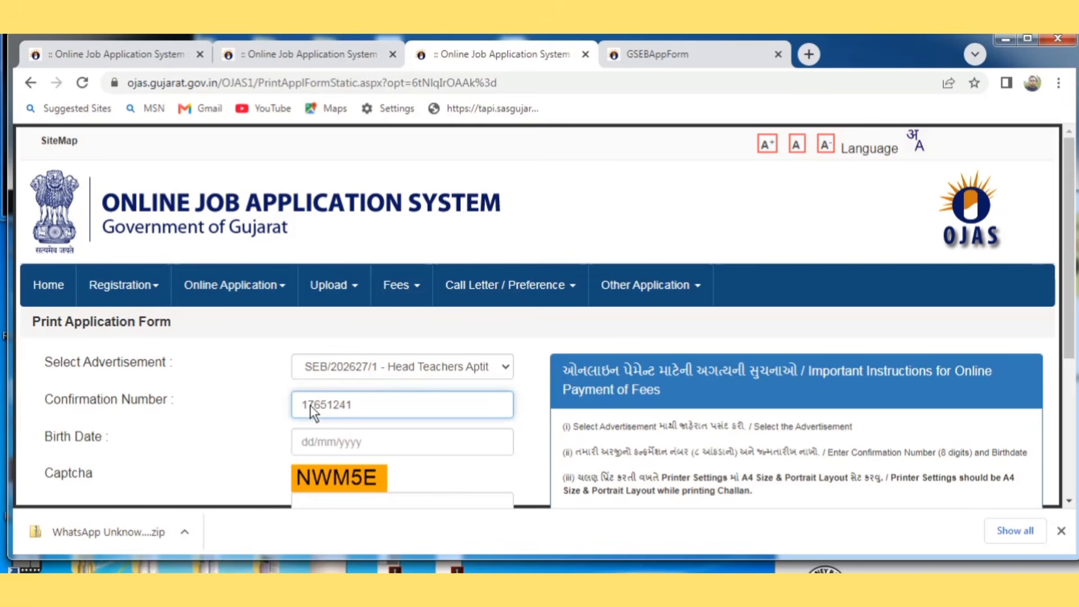
pyautogui.click(301, 447)
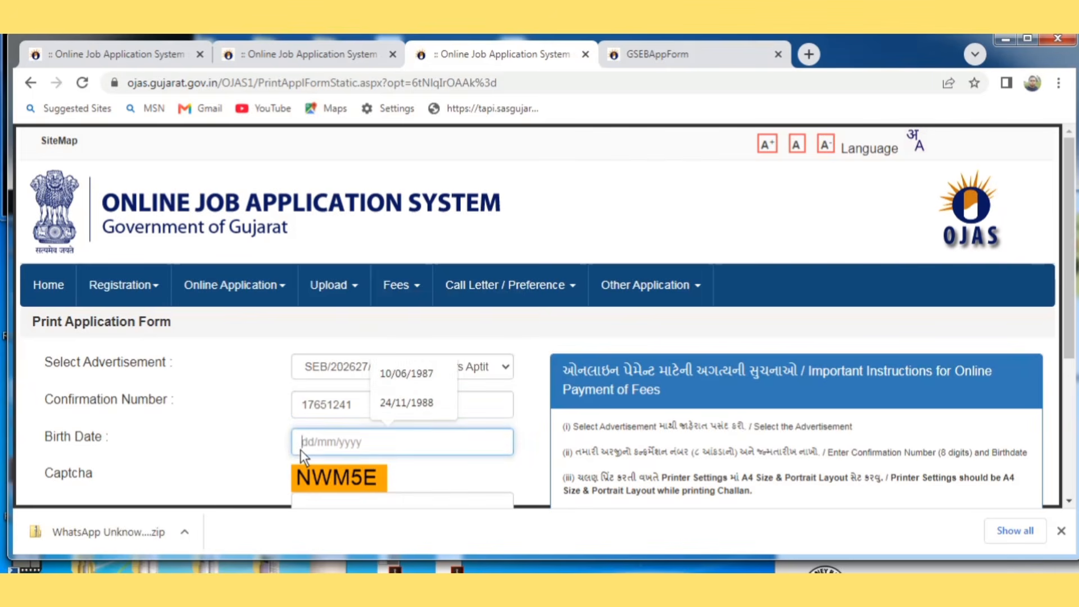
pyautogui.click(393, 377)
pyautogui.scroll(-2, 234, 456)
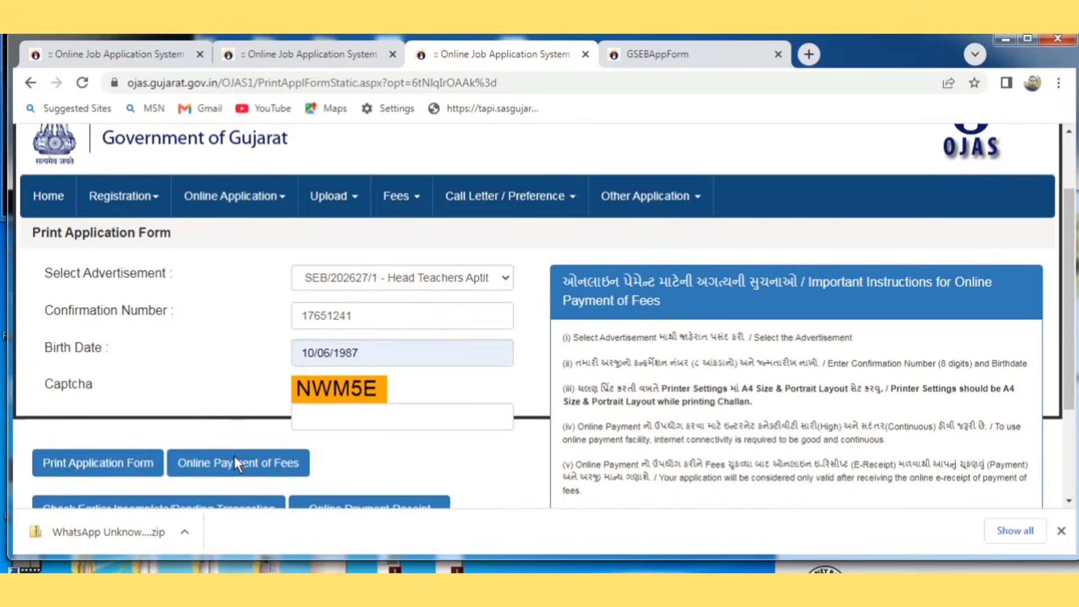
pyautogui.click(319, 416)
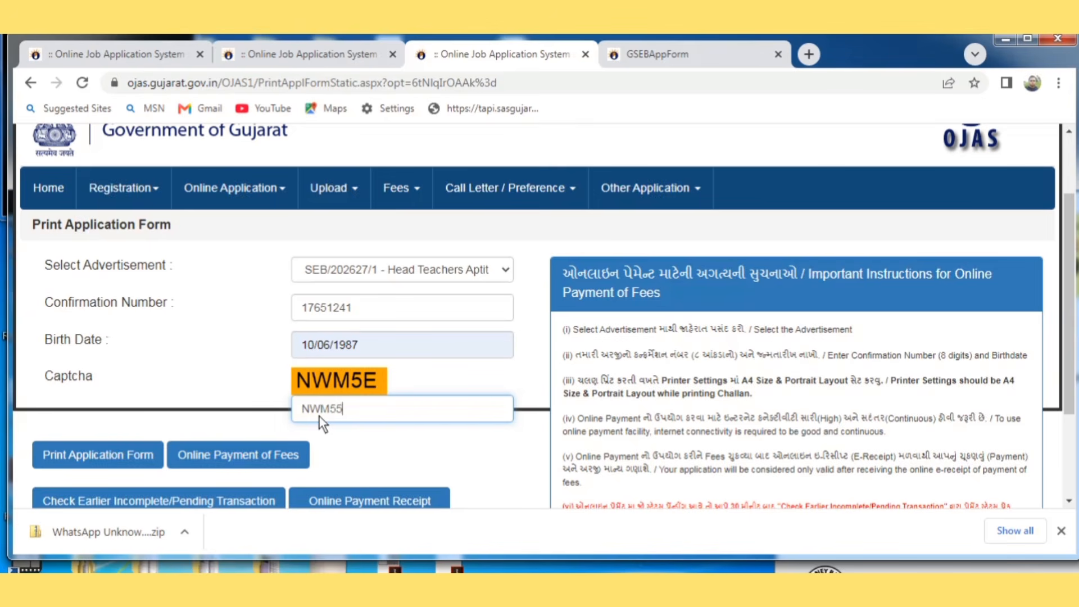
pyautogui.click(221, 416)
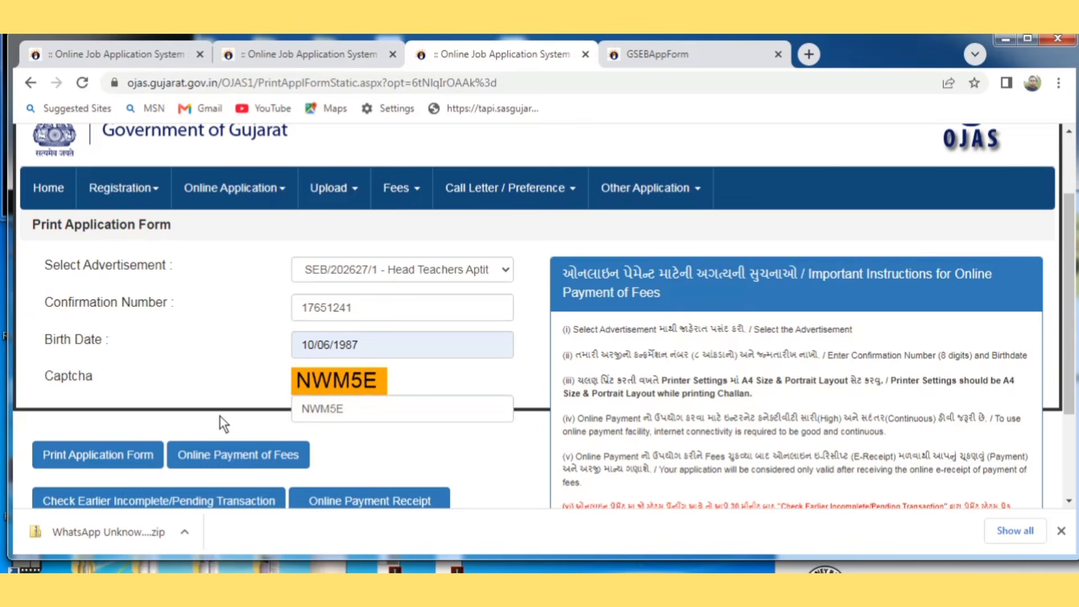
pyautogui.click(225, 454)
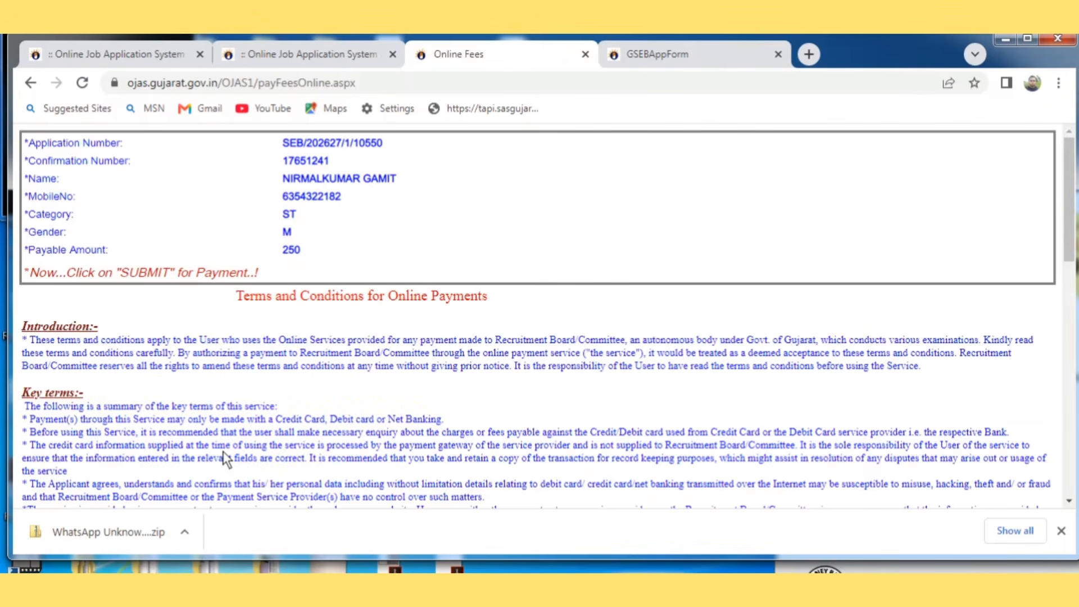
# Step: Submit the 250 fee details after the terms to load the BillDesk payment page
pyautogui.scroll(-12, 224, 453)
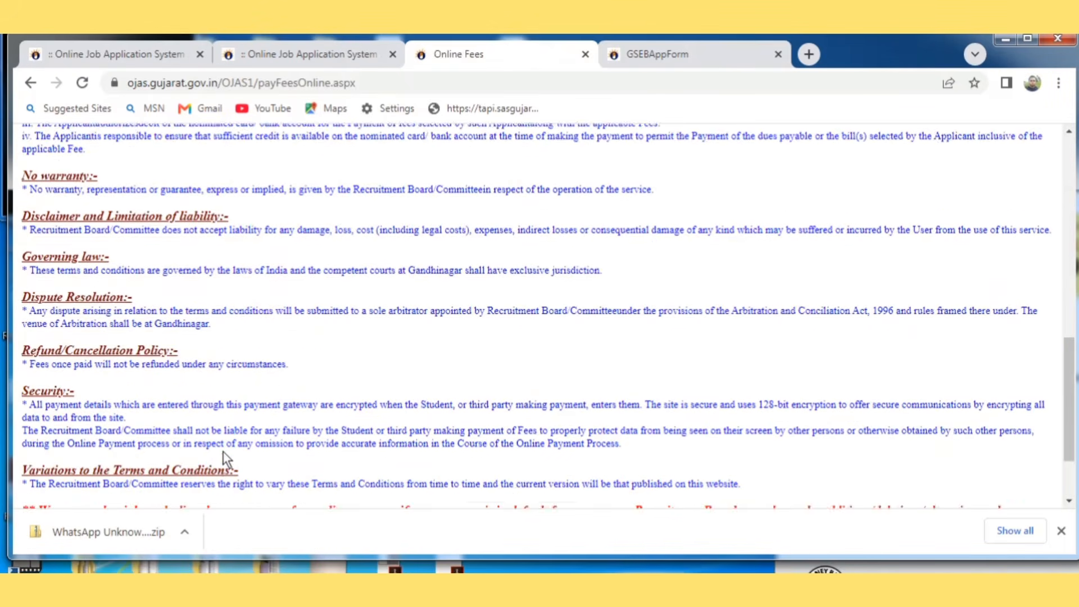
pyautogui.scroll(-2, 224, 452)
pyautogui.click(498, 484)
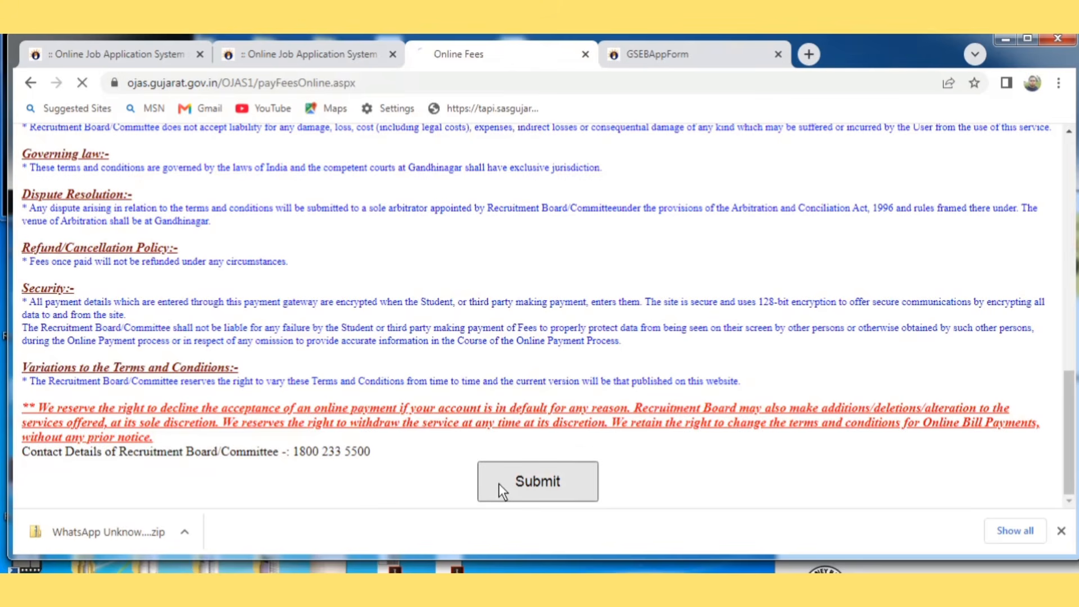